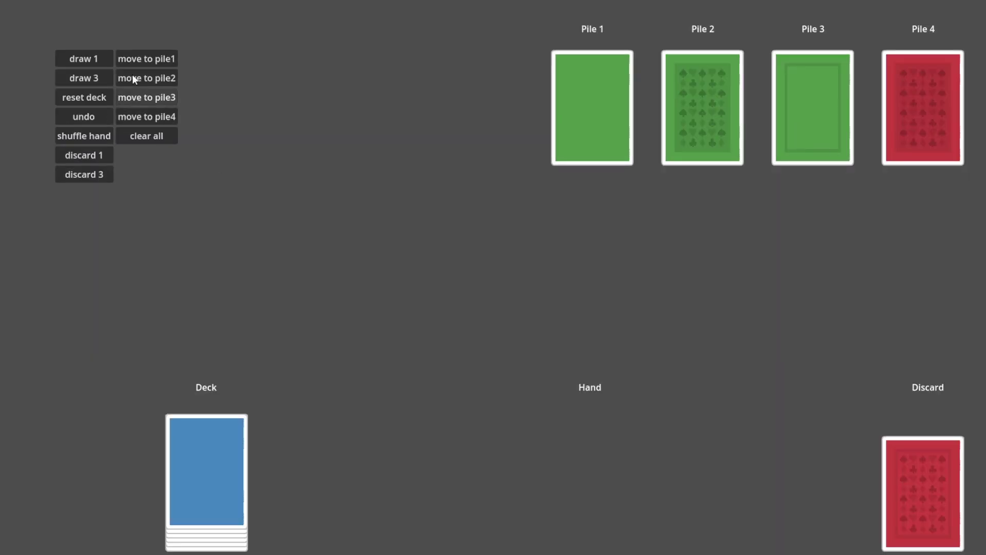
- Draw a card into the hand, lift the 3 of diamonds out, and draw three more
left_click(97, 59)
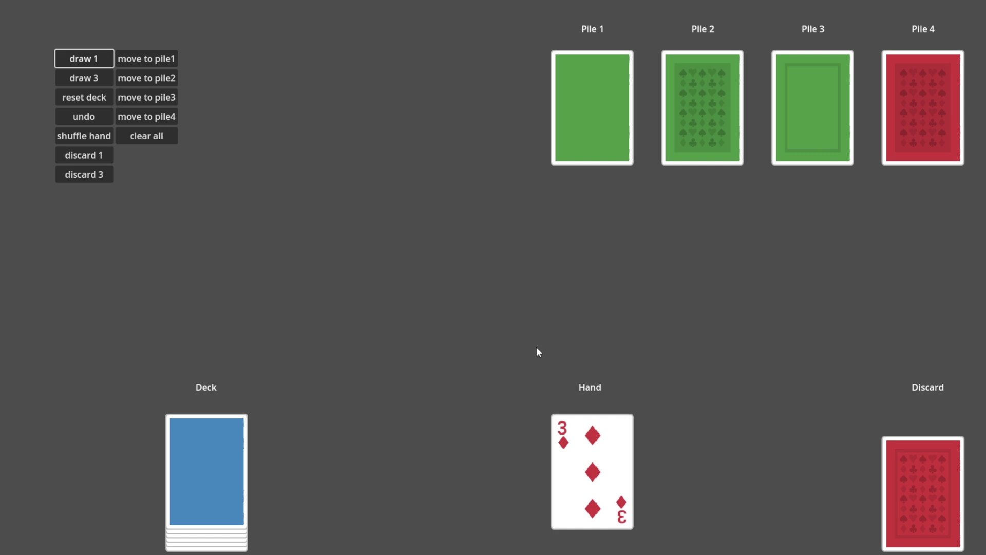
left_click_drag(609, 447, 636, 404)
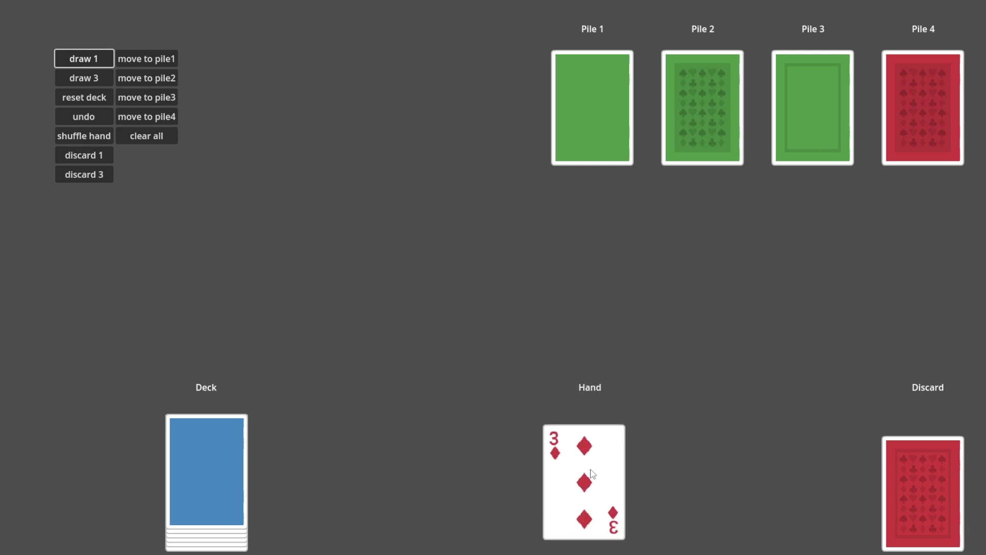
left_click(83, 59)
left_click(83, 60)
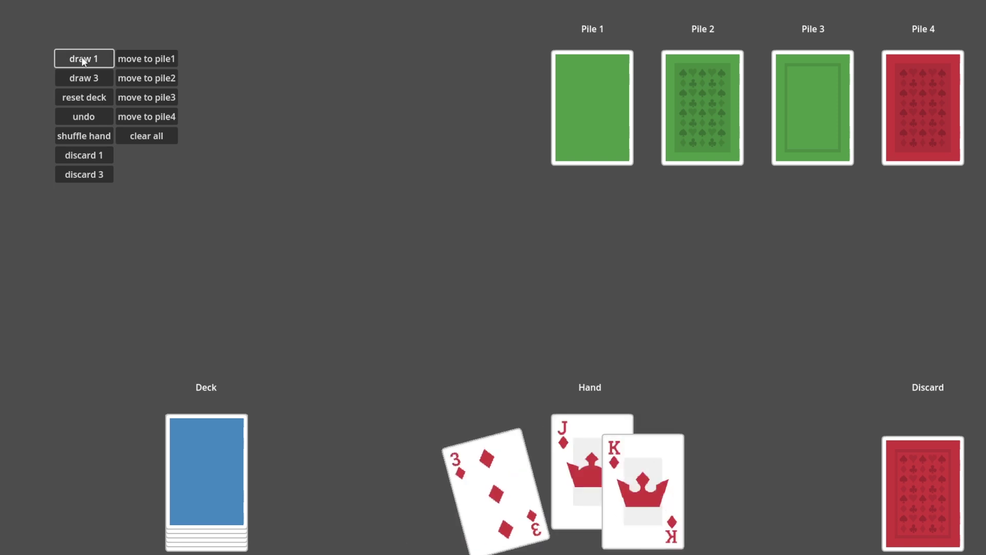
left_click(83, 59)
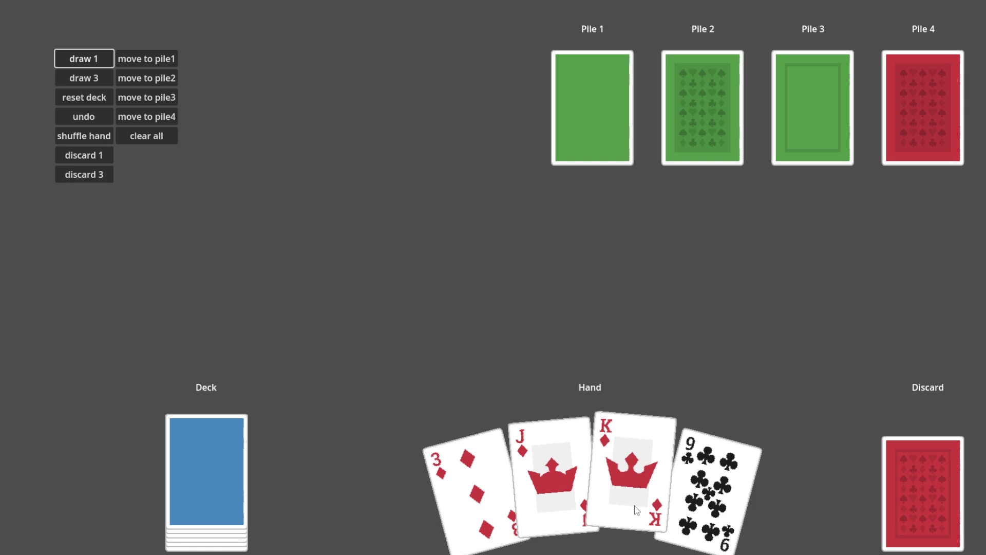
- Draw six more cards one at a time into the fanned hand
left_click(100, 56)
left_click(100, 58)
left_click(100, 57)
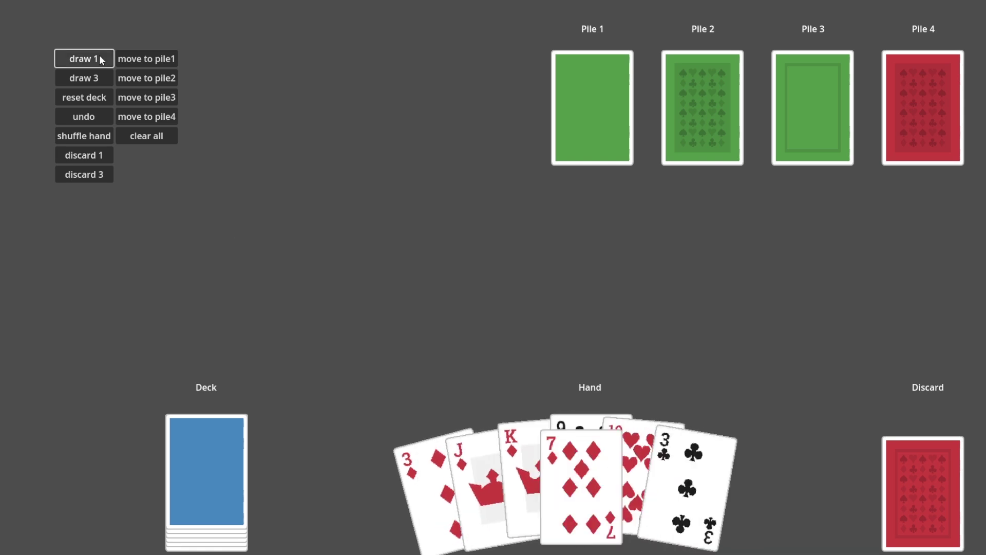
left_click(99, 59)
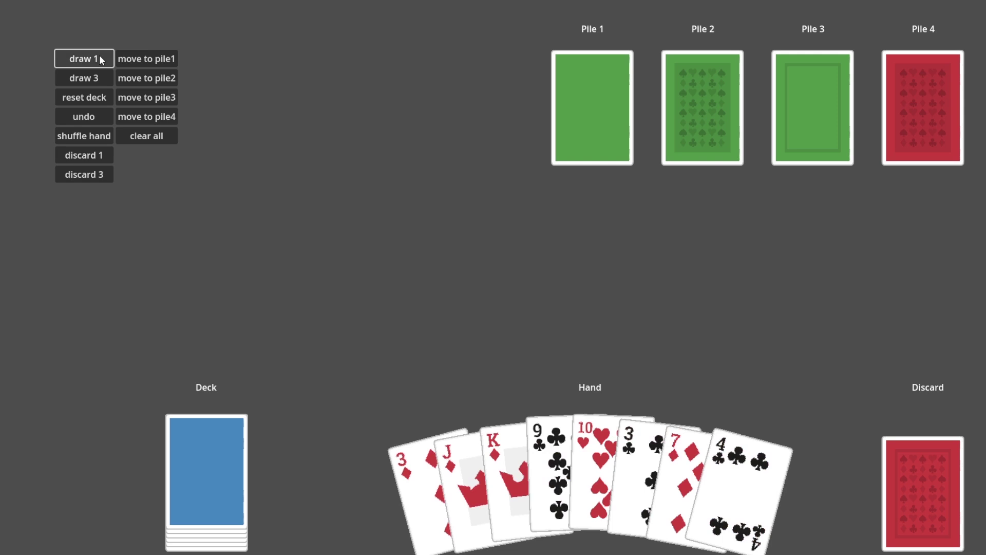
left_click(99, 59)
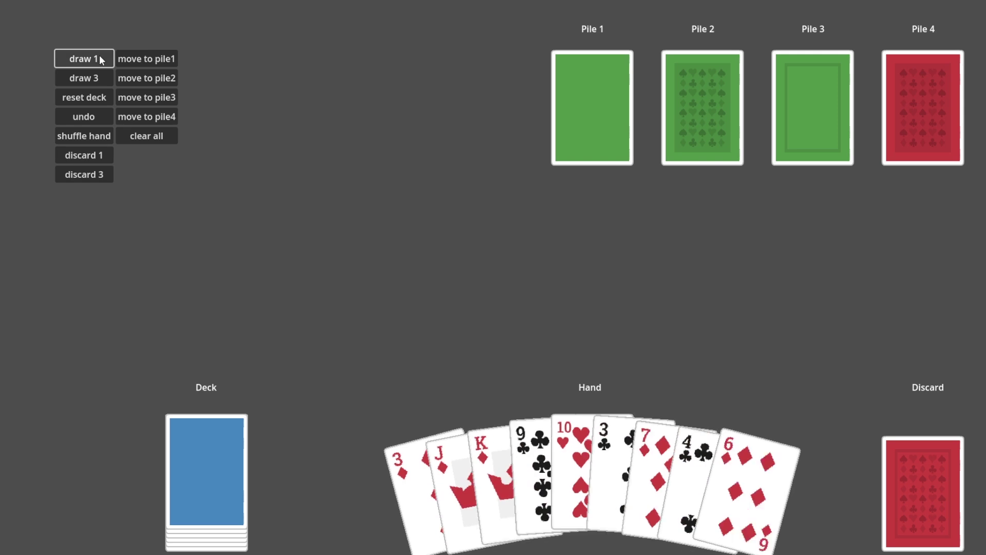
left_click(100, 59)
- Draw three cards at once, draw one more, and pull the 3 of clubs out
left_click(93, 81)
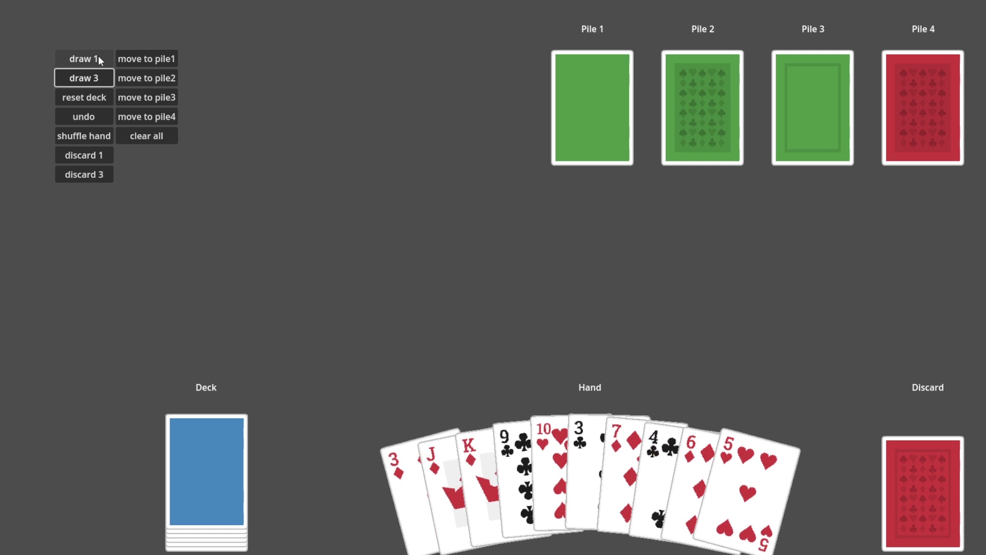
left_click(100, 61)
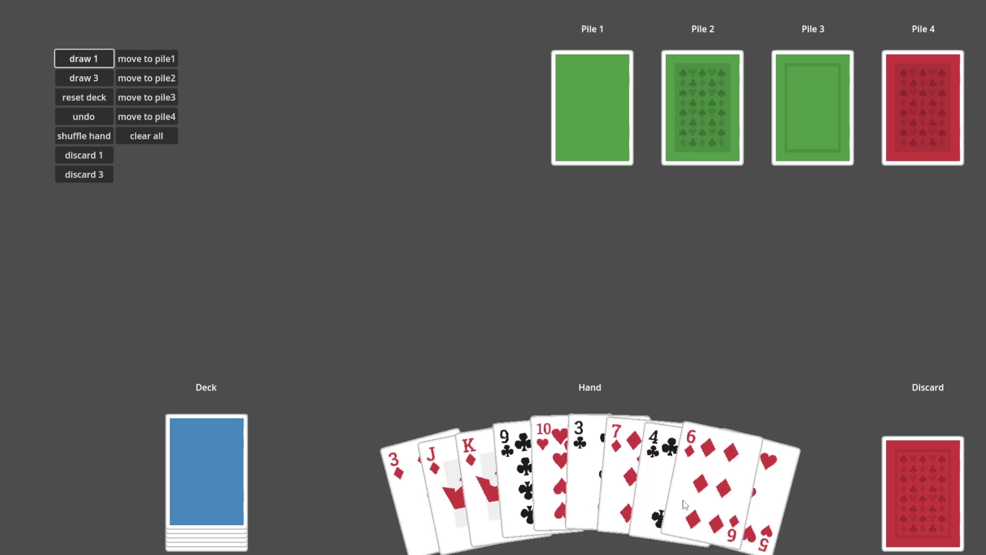
left_click_drag(586, 473, 719, 280)
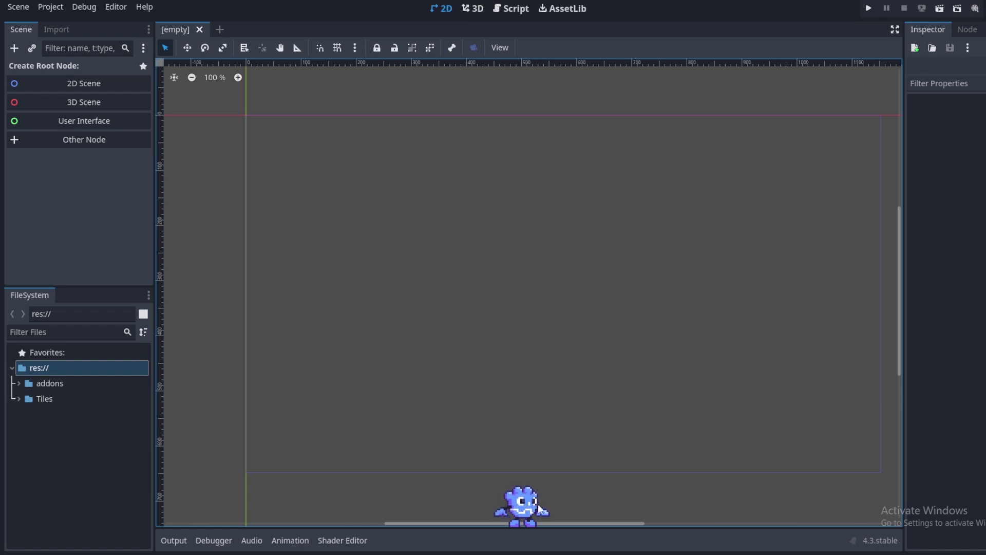
scroll(613, 503, "down", 1)
scroll(616, 501, "up", 1)
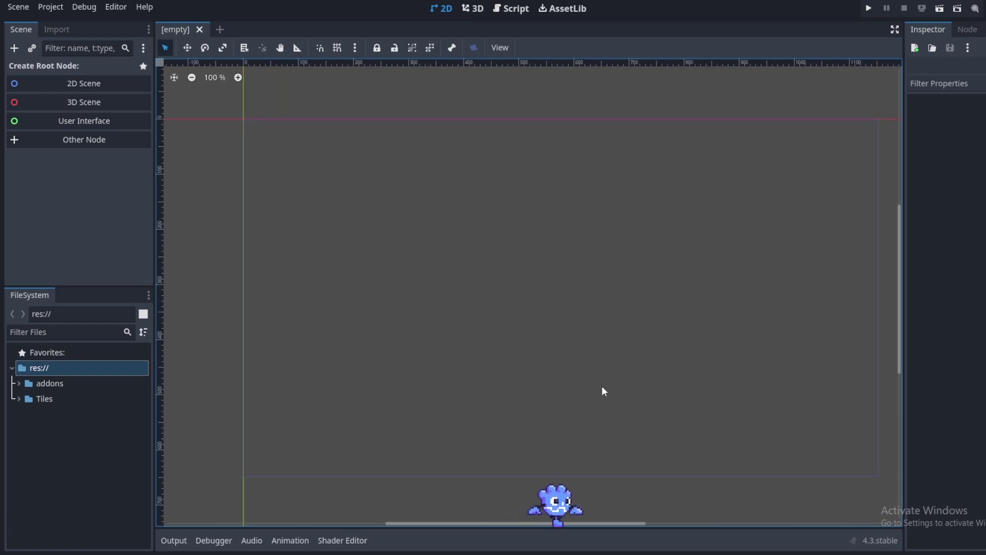
scroll(602, 390, "down", 1)
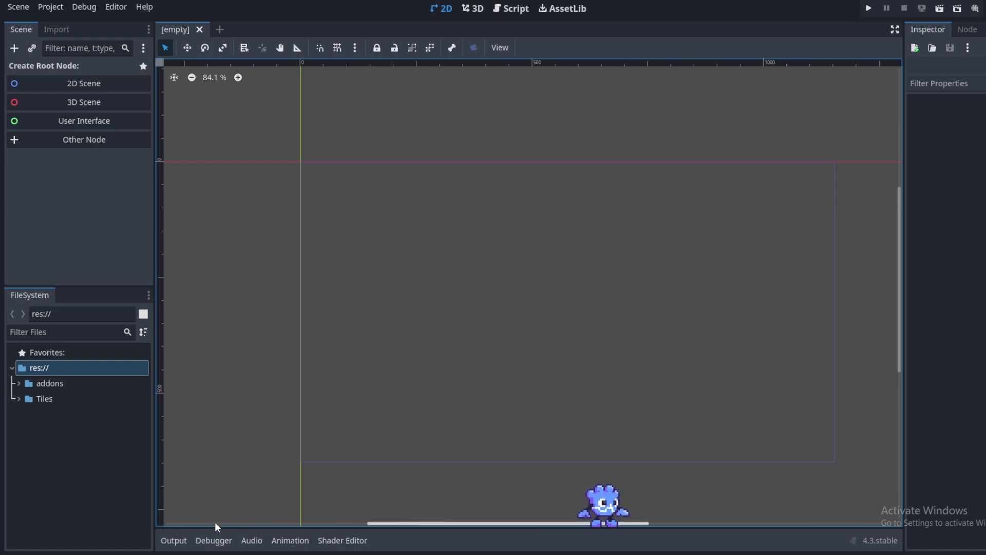
left_click_drag(417, 523, 585, 531)
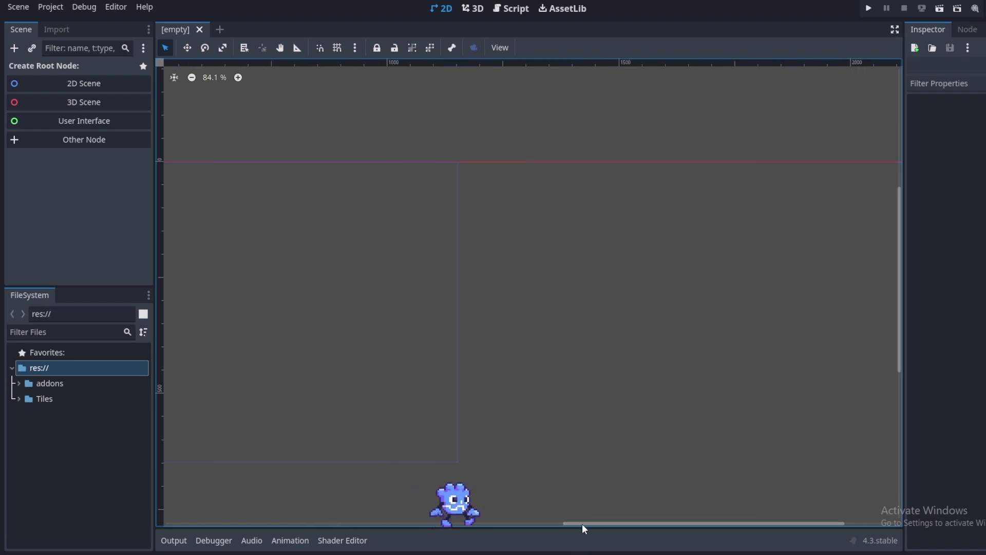
scroll(465, 393, "down", 1)
scroll(464, 390, "up", 2)
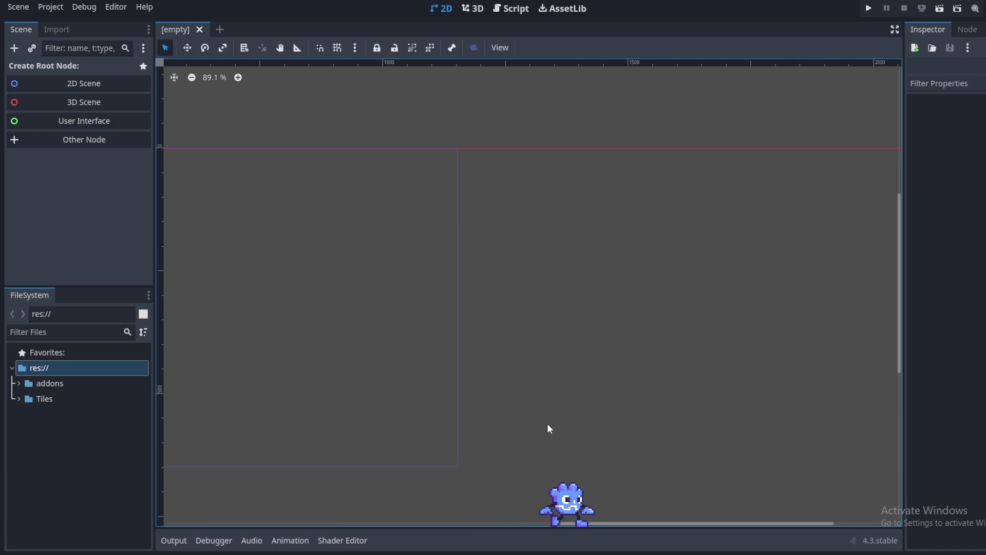
left_click_drag(697, 523, 375, 482)
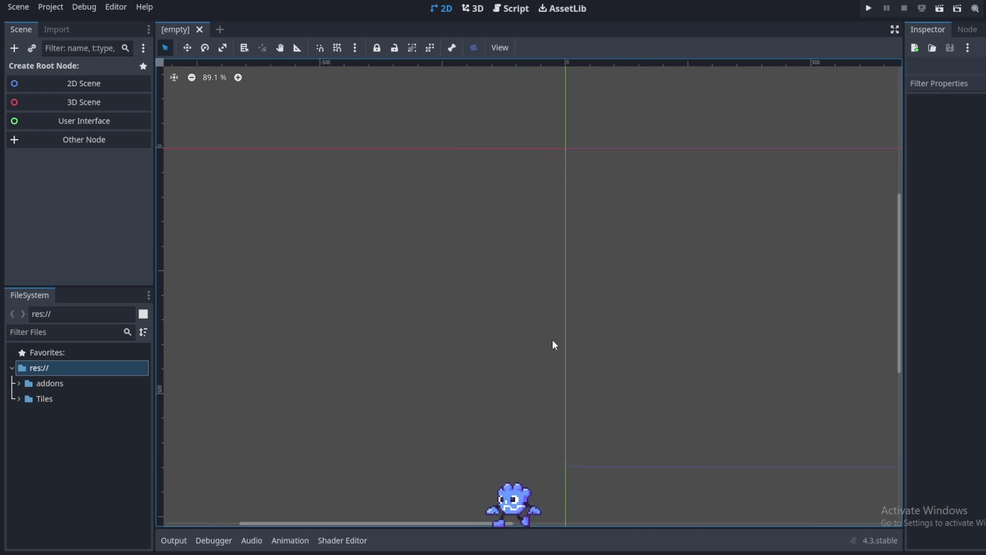
scroll(578, 328, "down", 6)
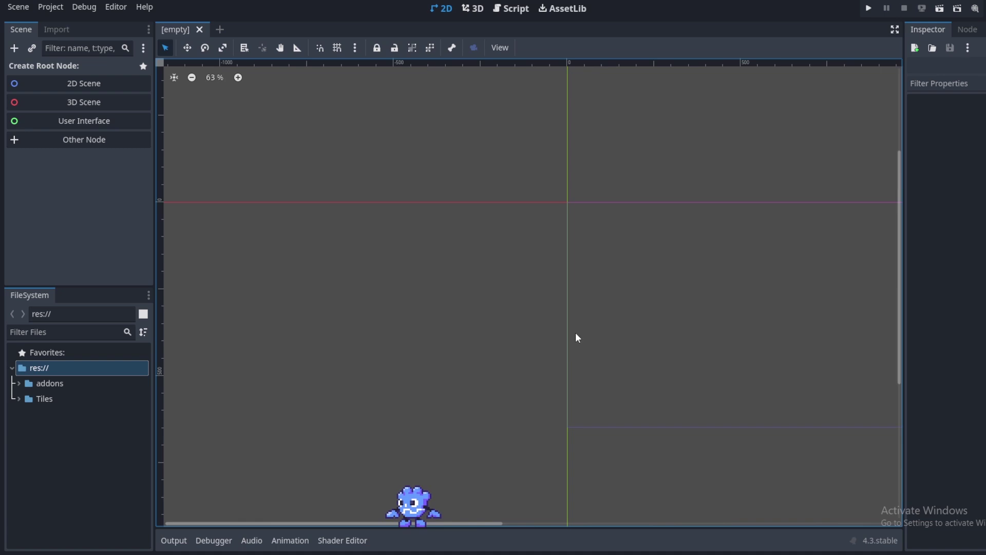
middle_click_drag(606, 334, 388, 313)
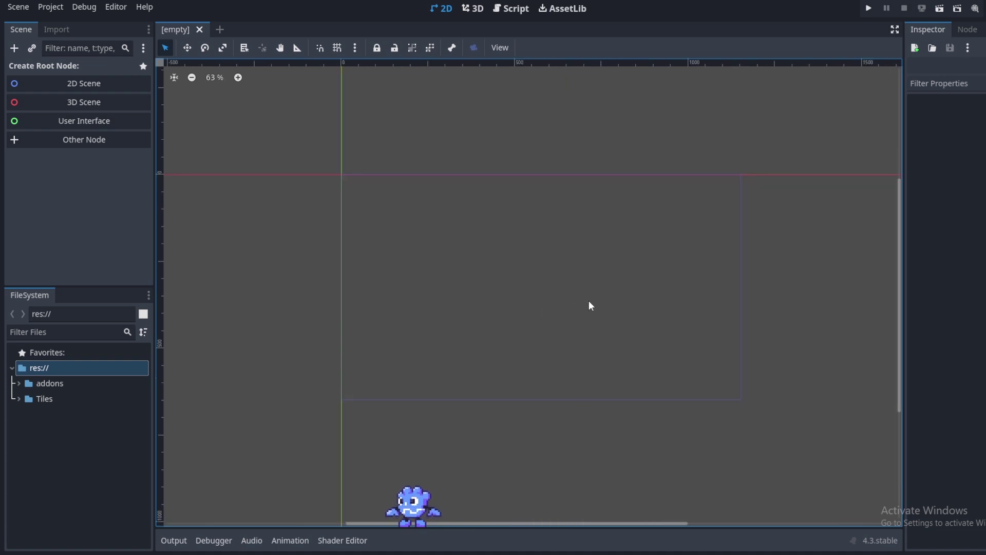
middle_click_drag(619, 325, 518, 341)
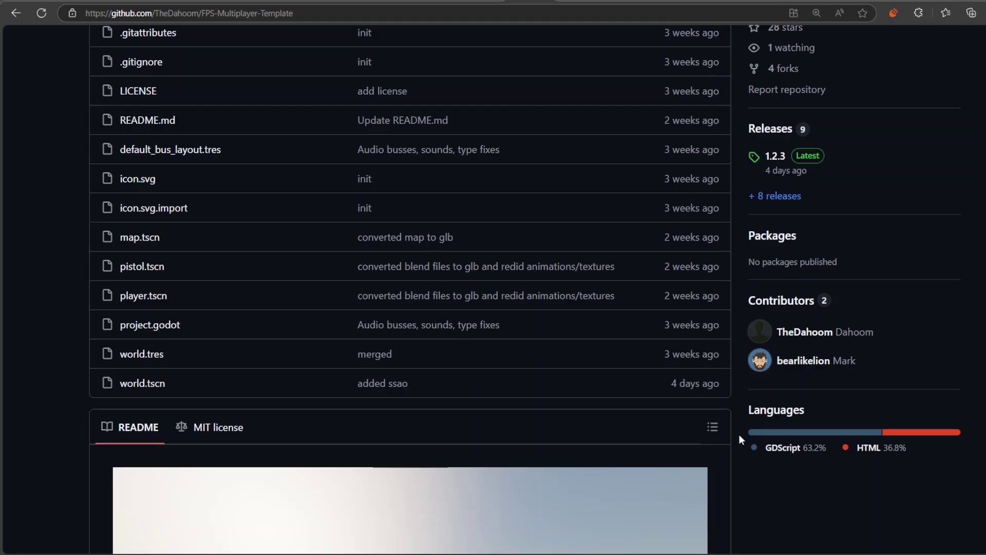
- Scroll to the FPS-Multiplayer-Template README's Features list and clear the stray text selection
scroll(732, 378, "down", 6)
scroll(476, 322, "down", 6)
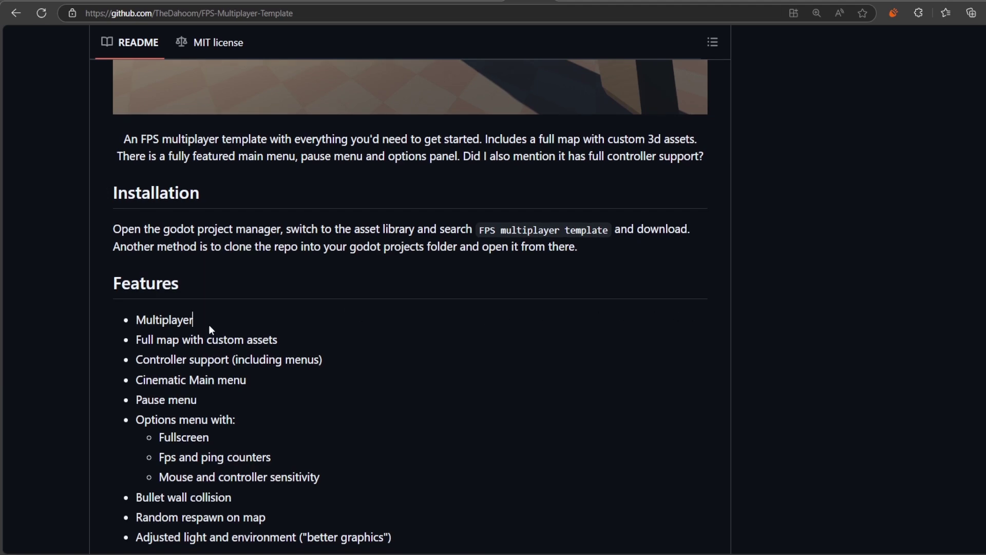
left_click_drag(210, 327, 116, 325)
left_click(43, 344)
scroll(220, 310, "down", 3)
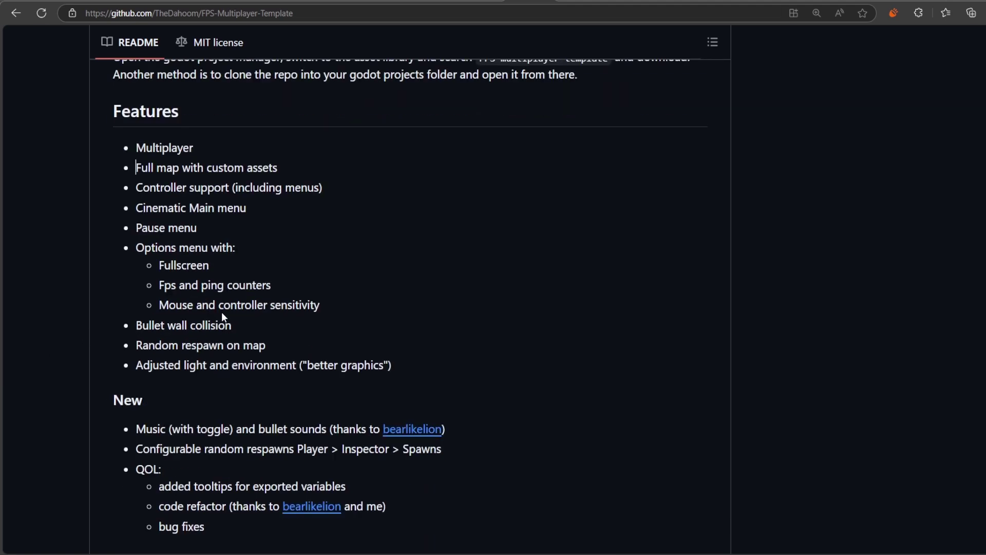
scroll(256, 324, "up", 10)
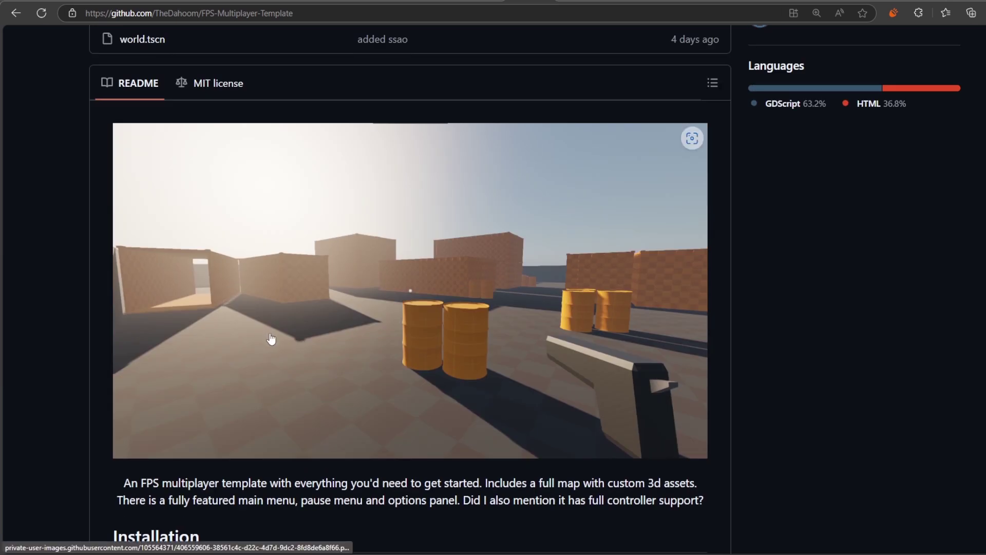
- Scroll through the README's Controls and Credits sections
scroll(471, 340, "up", 3)
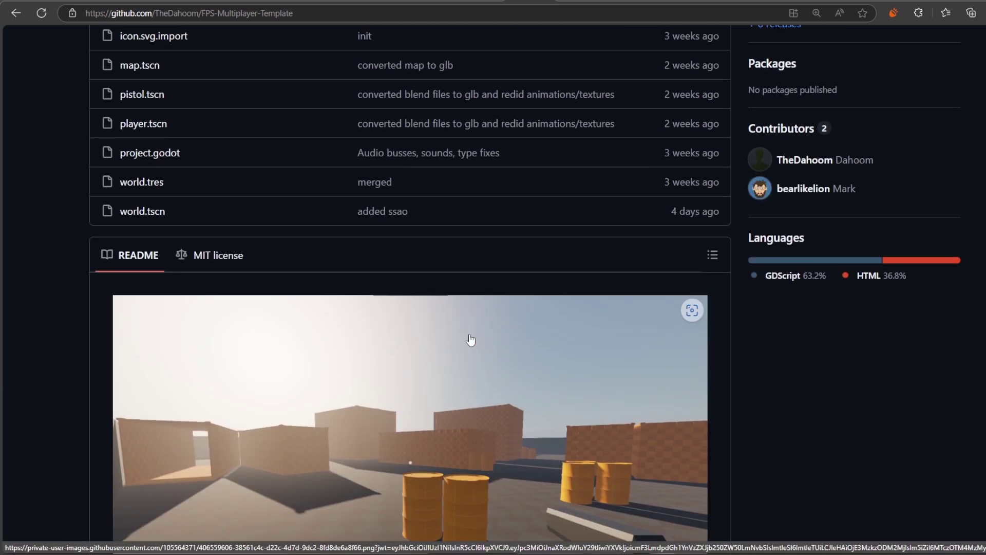
scroll(469, 339, "down", 3)
scroll(471, 340, "down", 6)
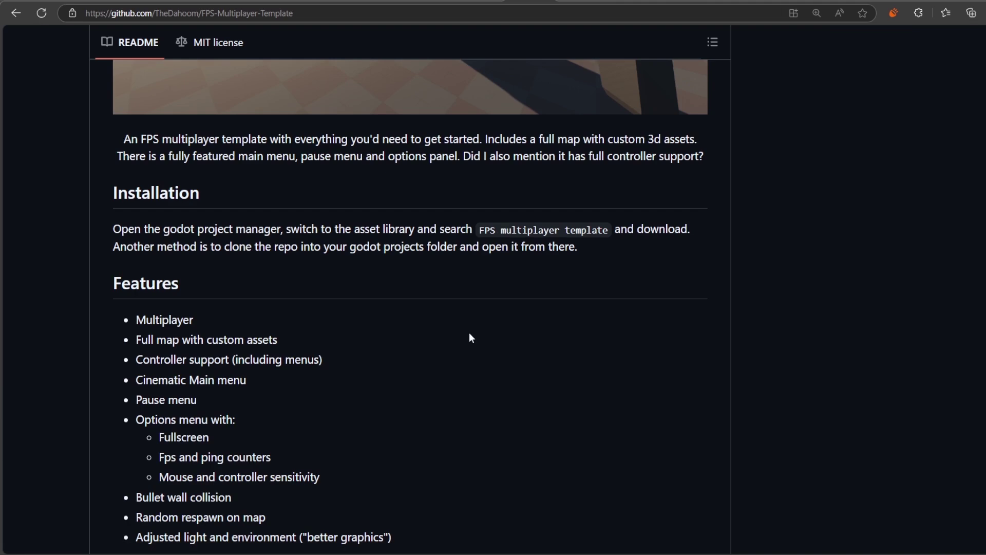
scroll(469, 334, "down", 3)
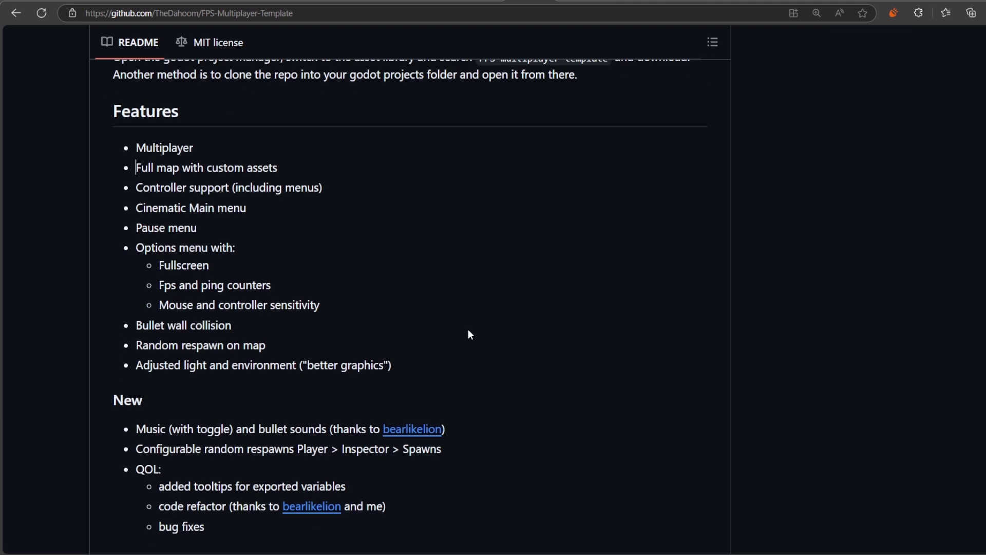
scroll(352, 319, "down", 6)
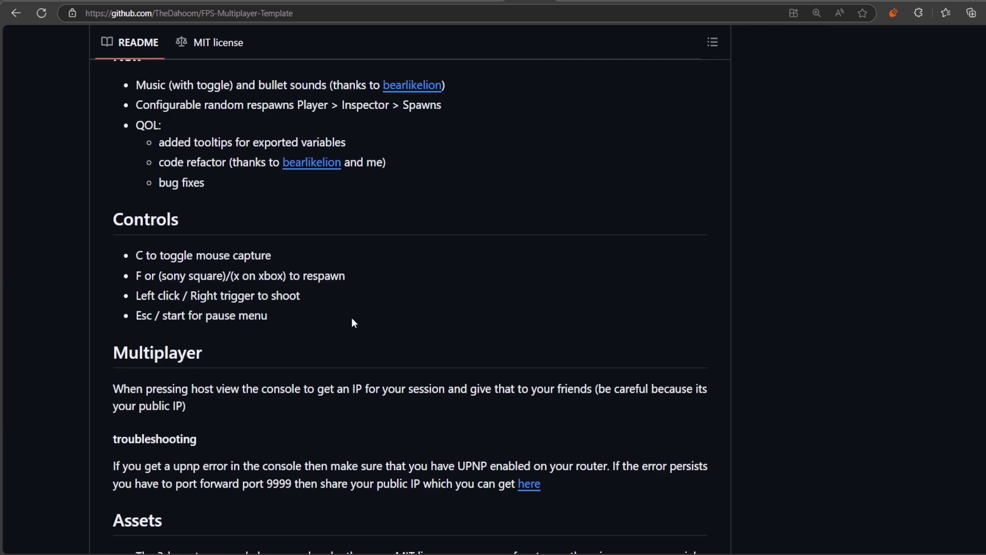
scroll(352, 320, "down", 7)
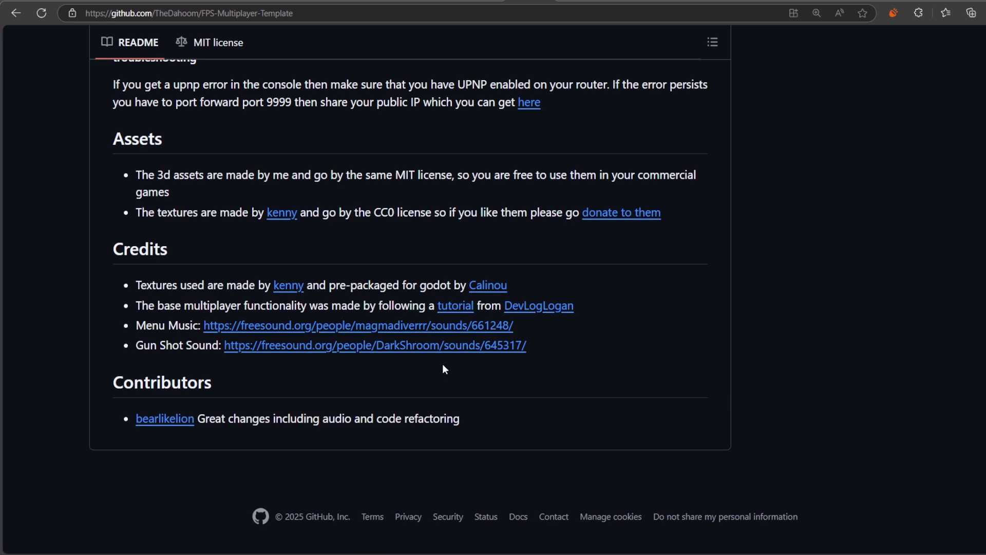
scroll(444, 369, "up", 20)
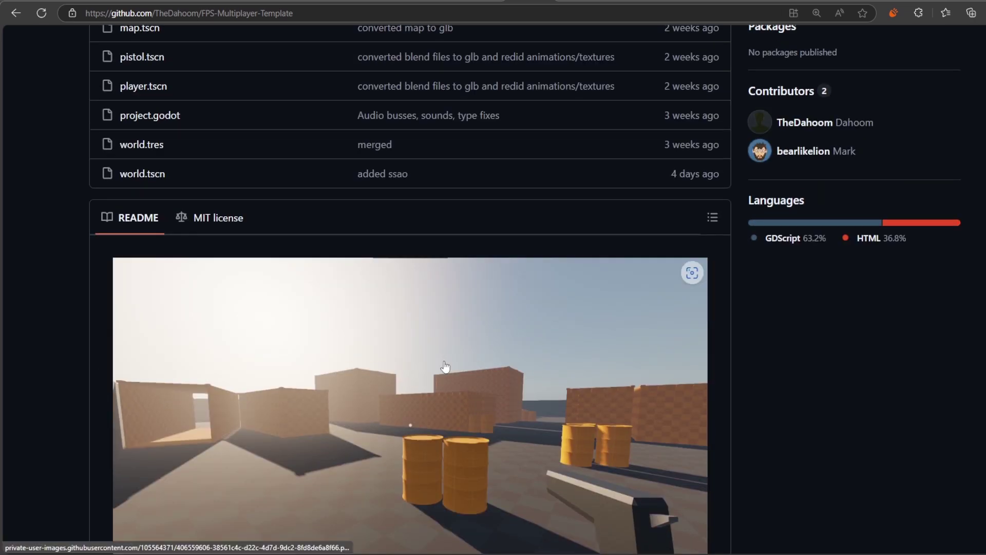
scroll(445, 364, "up", 3)
scroll(445, 365, "down", 6)
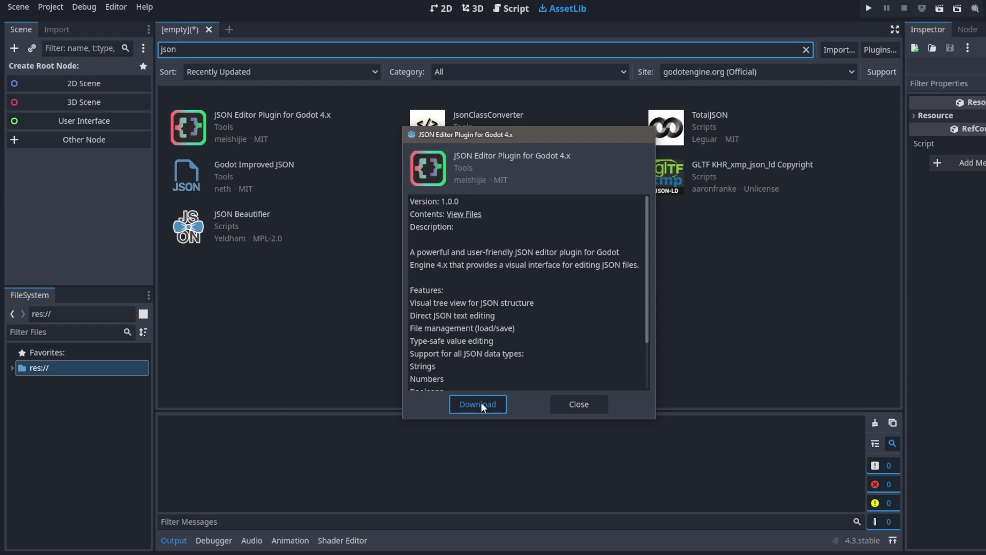
- Download and install the JSON Editor Plugin for Godot 4.x from the asset library
left_click(481, 402)
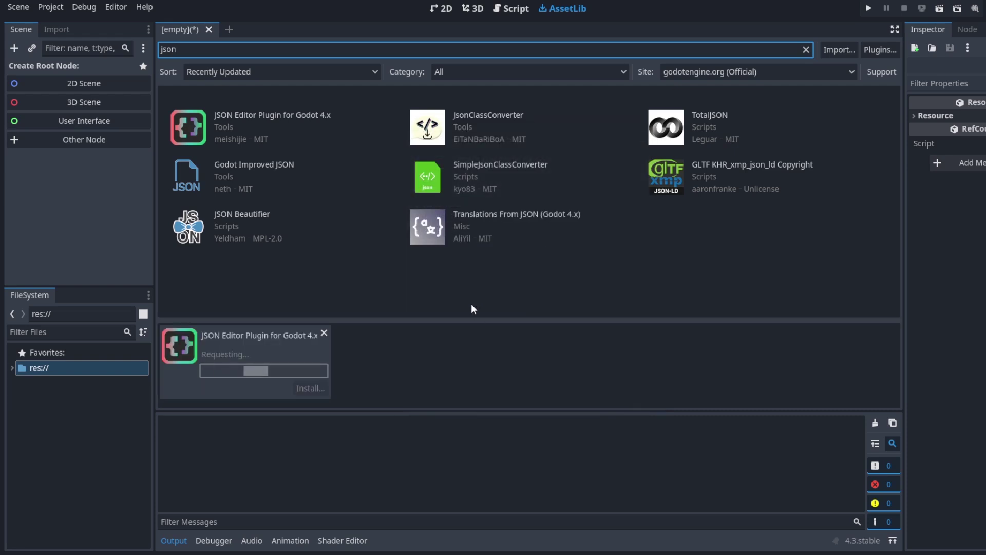
left_click(480, 437)
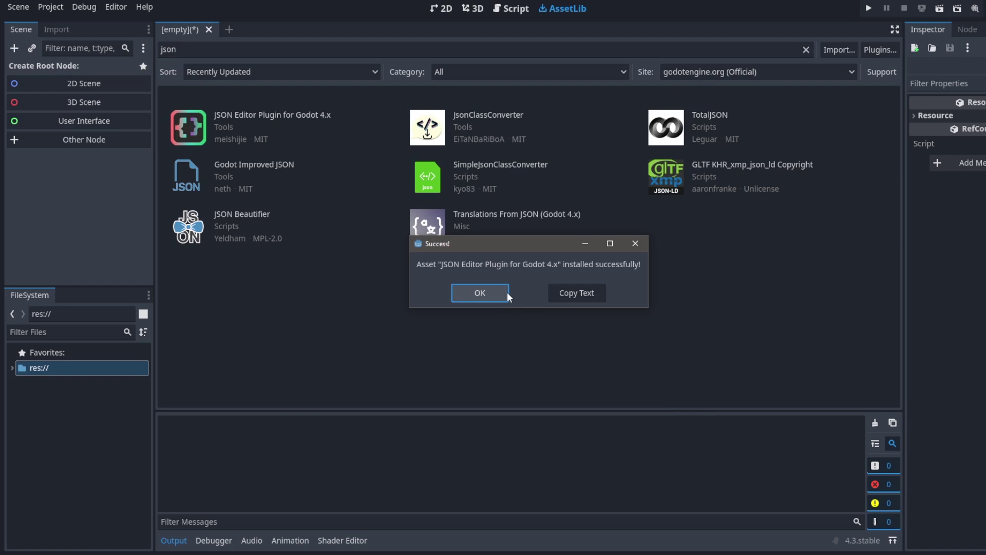
left_click(506, 292)
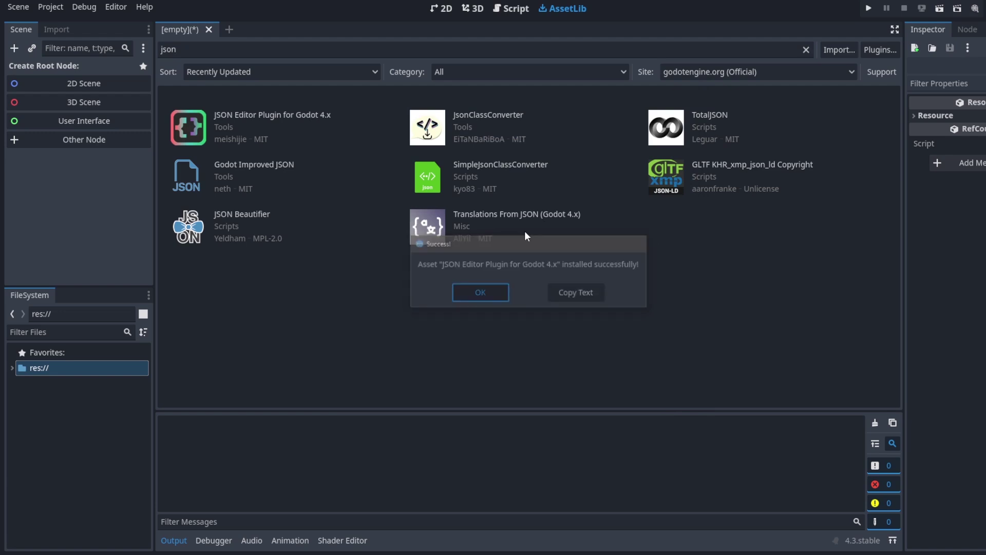
- Back in the 2D workspace, enable JSON Editor under Project Settings > Plugins
left_click(442, 18)
left_click(50, 7)
left_click(63, 22)
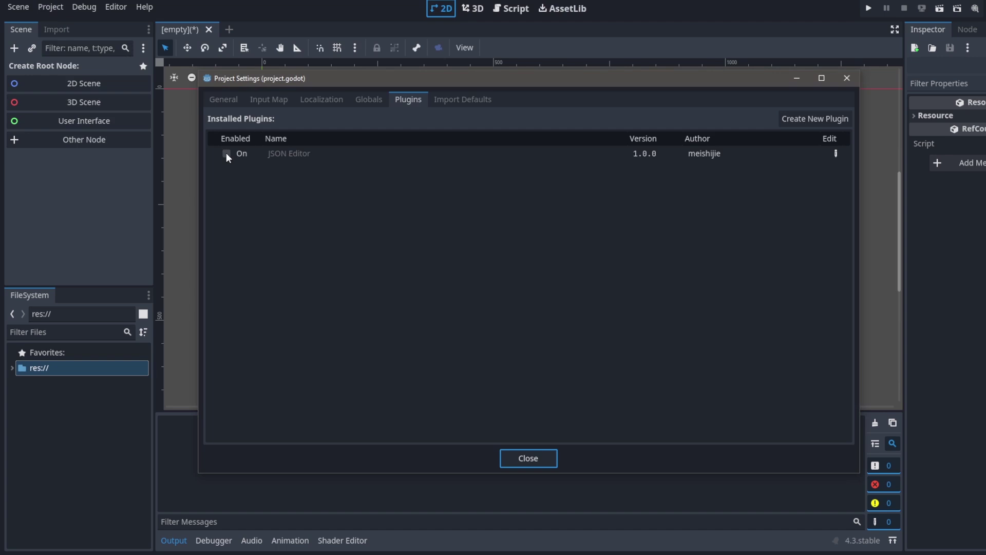
left_click(226, 154)
- Close Project Settings and open addons/json_editor/scenes/json_editor.tscn from the FileSystem dock
left_click(531, 454)
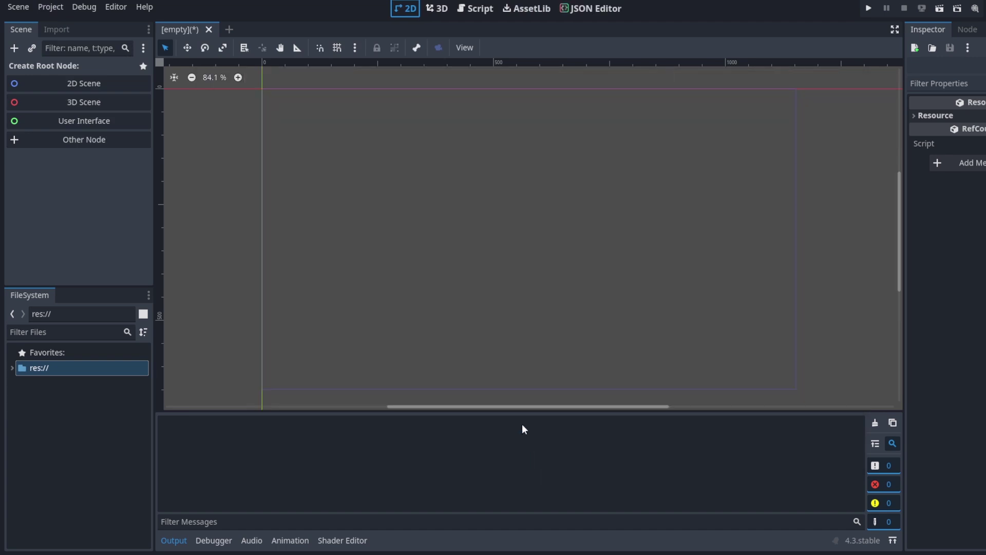
left_click(12, 368)
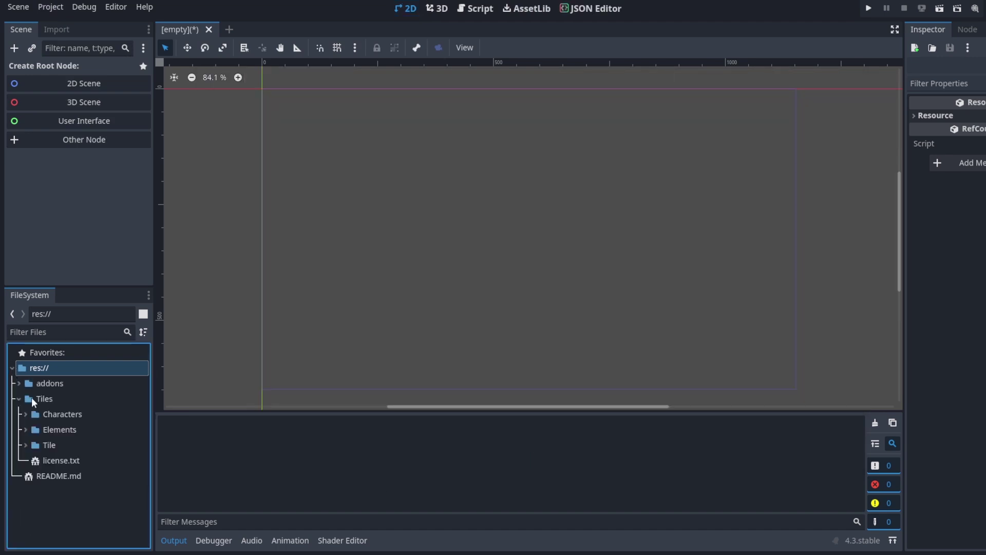
left_click(17, 383)
left_click(25, 400)
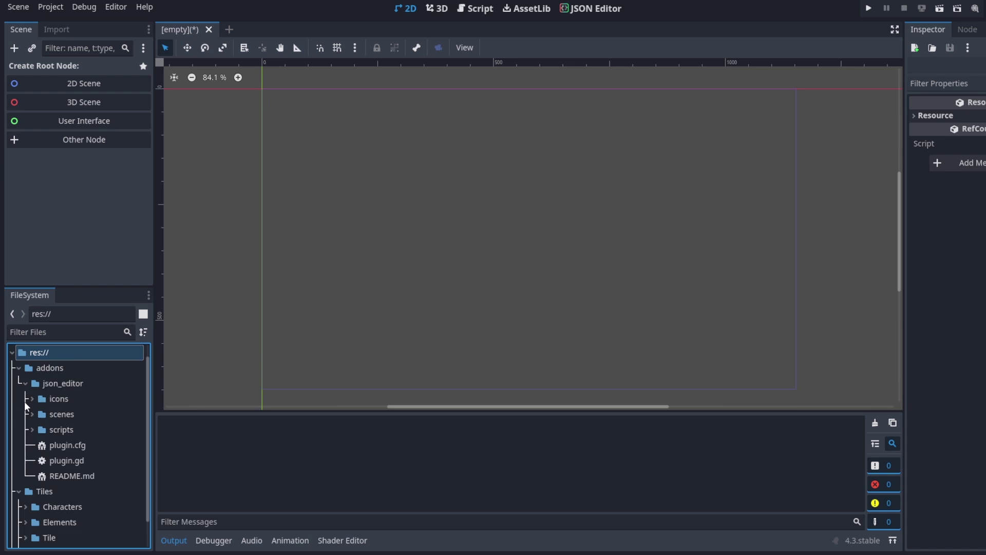
left_click(30, 414)
double_click(70, 430)
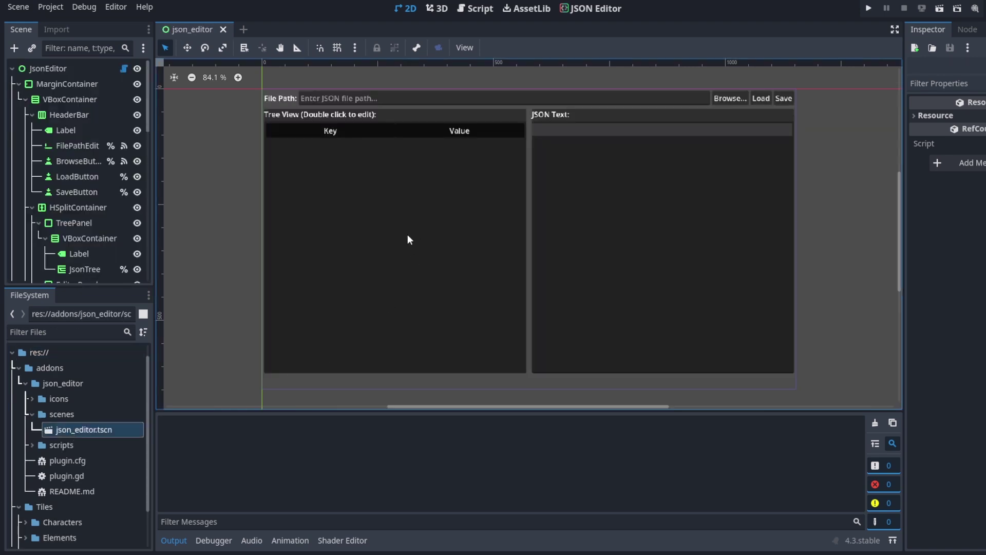
- Select the JsonEdit node and run json_editor.tscn as the current scene
scroll(408, 234, "up", 2)
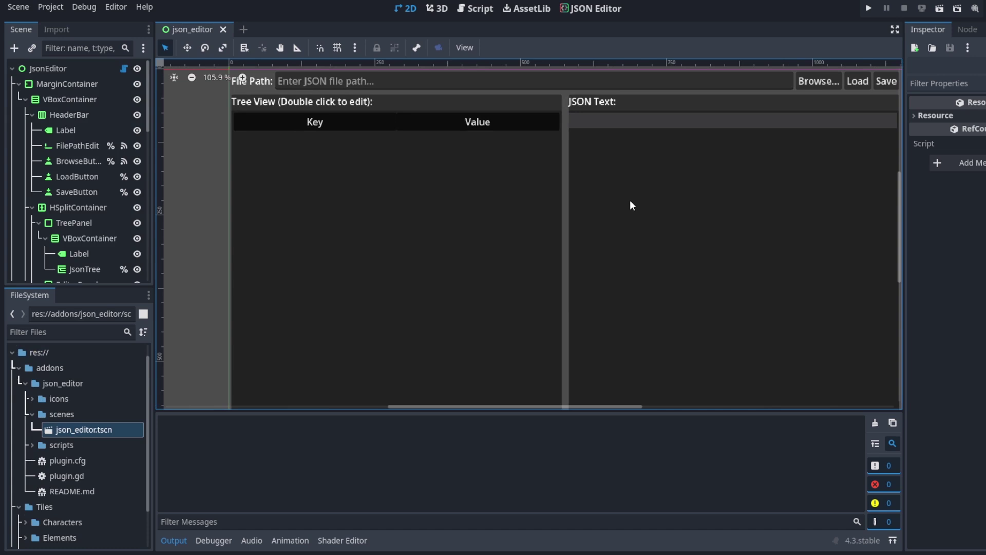
left_click(611, 118)
scroll(671, 150, "down", 1)
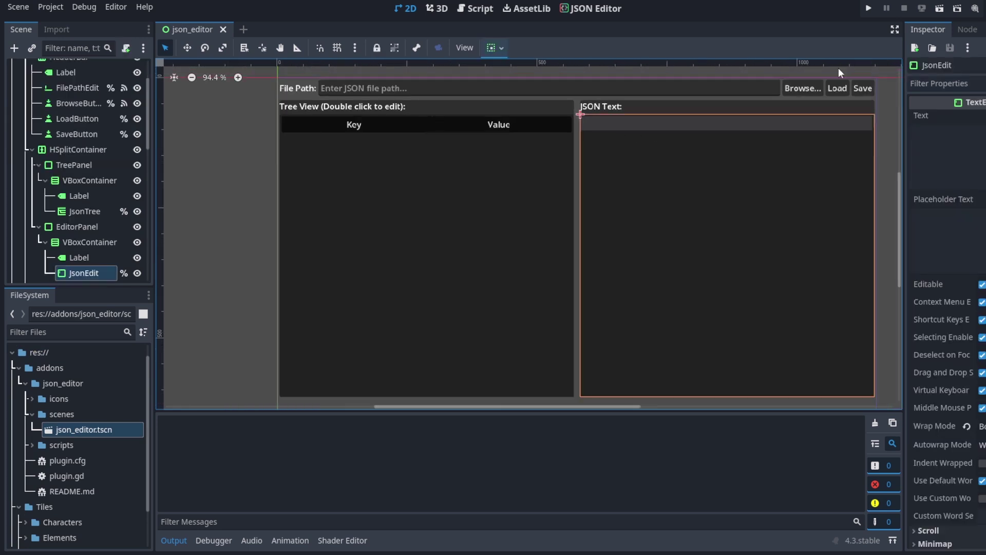
left_click(868, 8)
left_click(662, 246)
left_click(939, 9)
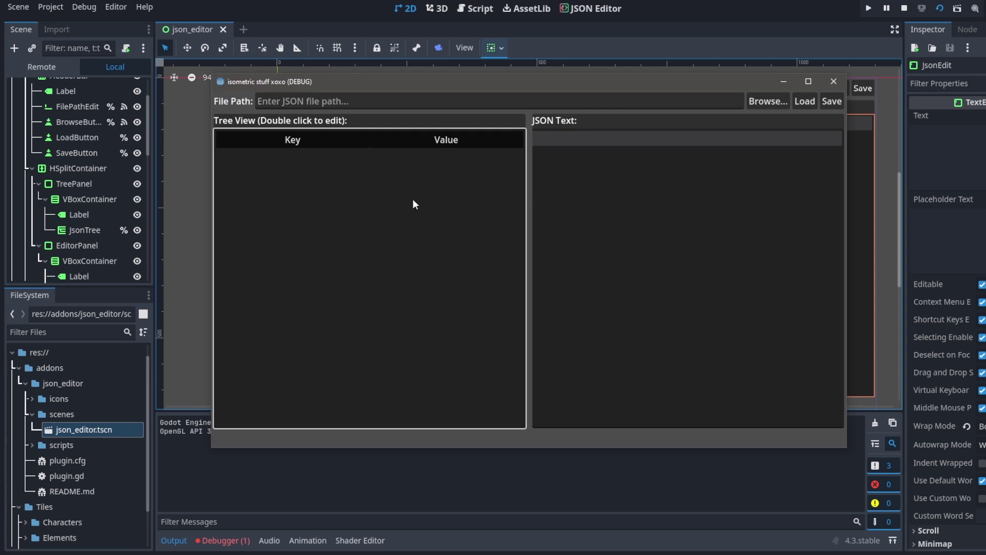
- Type test text 'hghgfg' into the JSON Text box, then delete it and the blank lines
left_click(594, 145)
type("hghgfg")
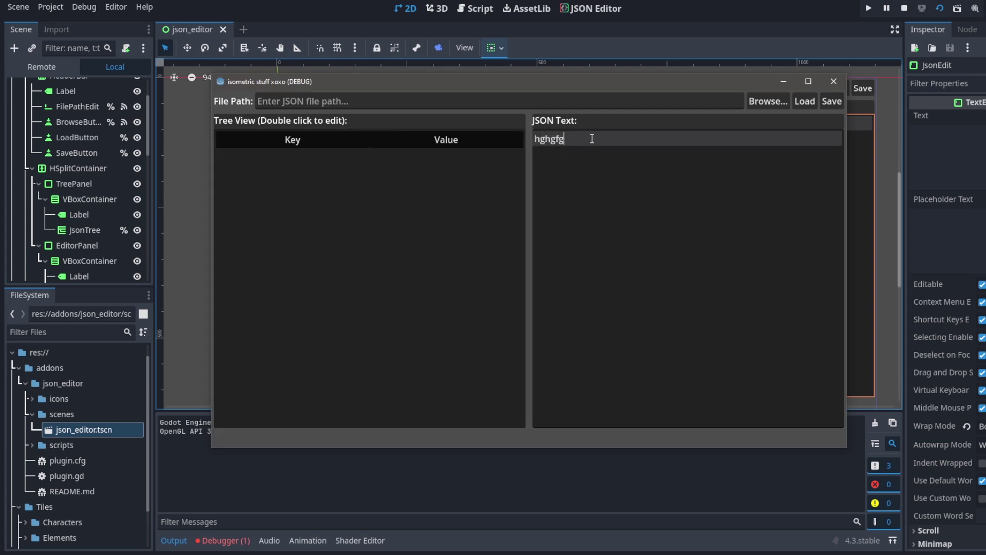
key("BackSpace")
key("BackSpace")
key("BackSpace")
key("BackSpace")
key("BackSpace")
key("BackSpace")
key("Return")
key("Return")
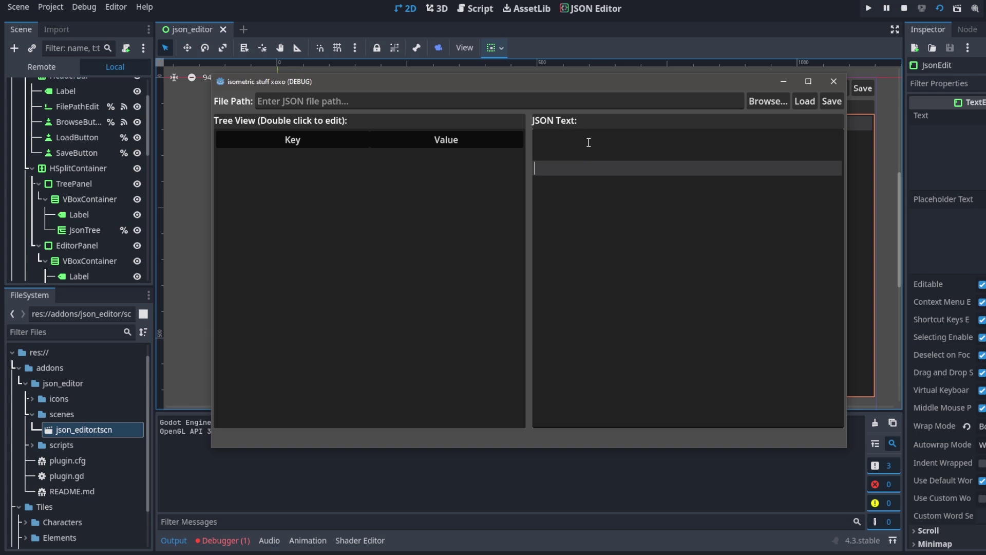
key("Return")
key("Return")
key("Return")
key("BackSpace")
key("BackSpace")
key("BackSpace")
key("BackSpace")
key("BackSpace")
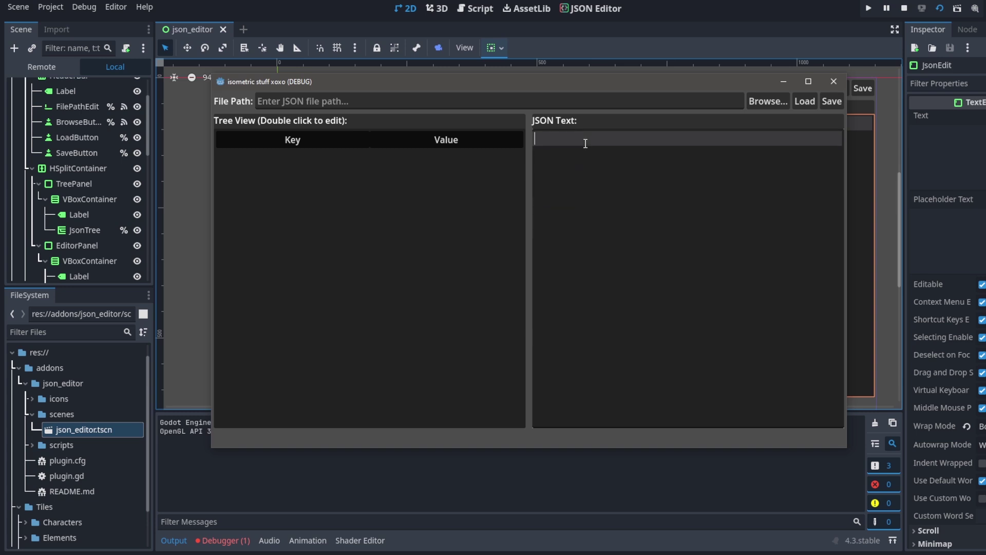
key("Return")
key("BackSpace")
- Focus the Tree View and File Path field, then move the game window up and right
left_click(405, 207)
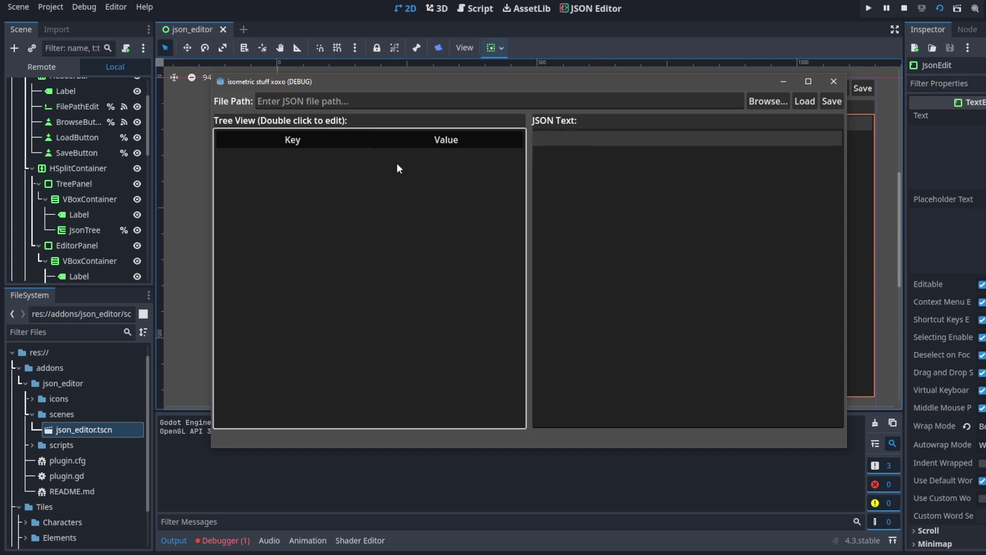
left_click(303, 103)
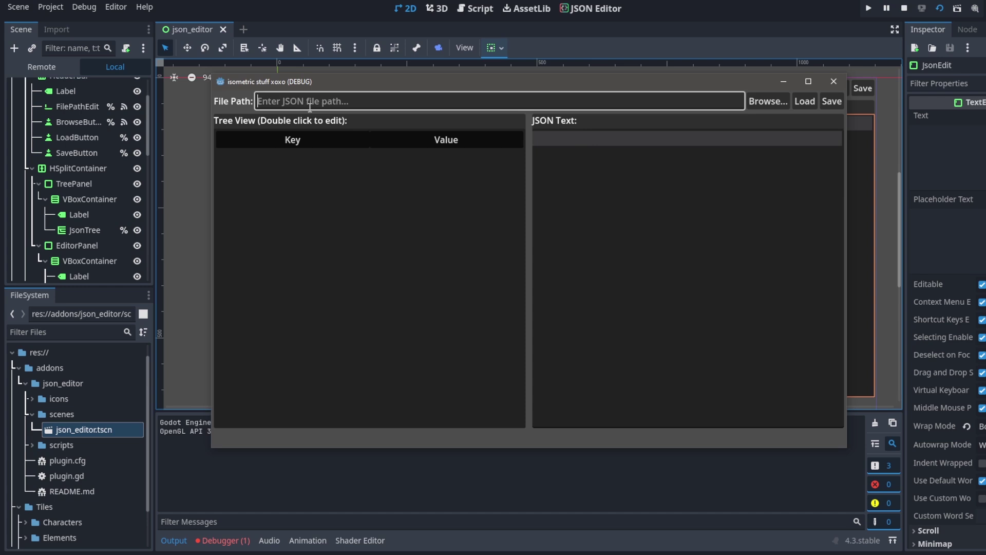
left_click_drag(311, 81, 367, 74)
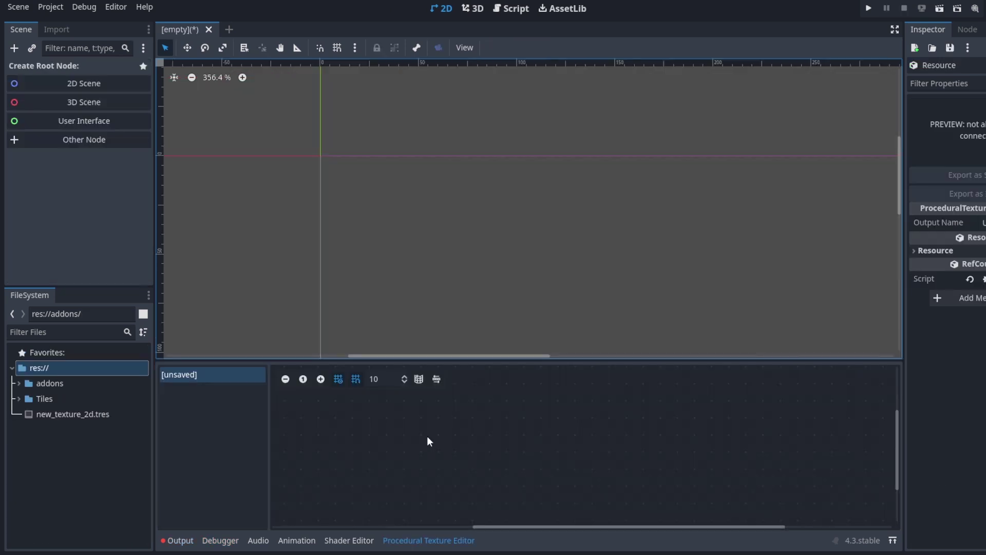
- Add a Patterns > Bricks node to the texture graph and move it higher
right_click(427, 436)
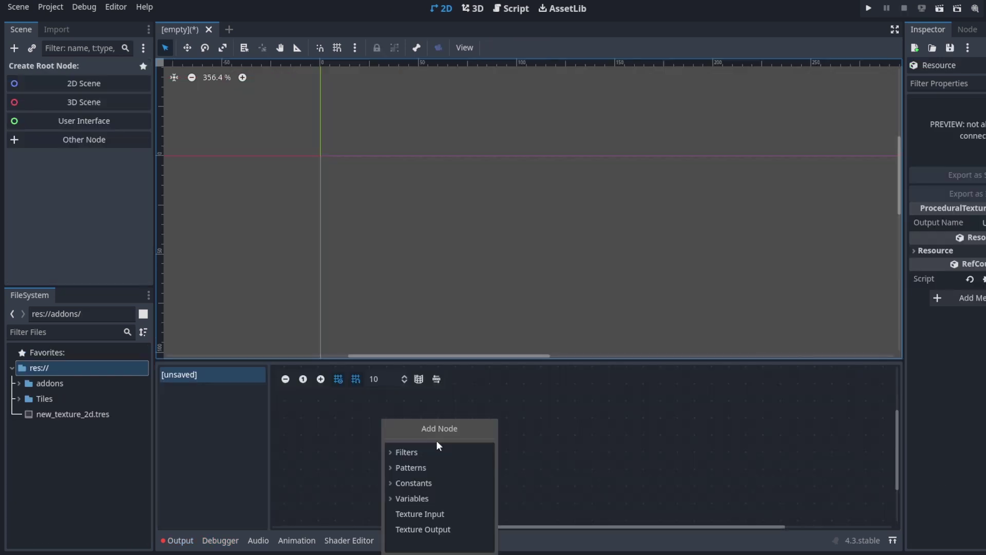
left_click(393, 468)
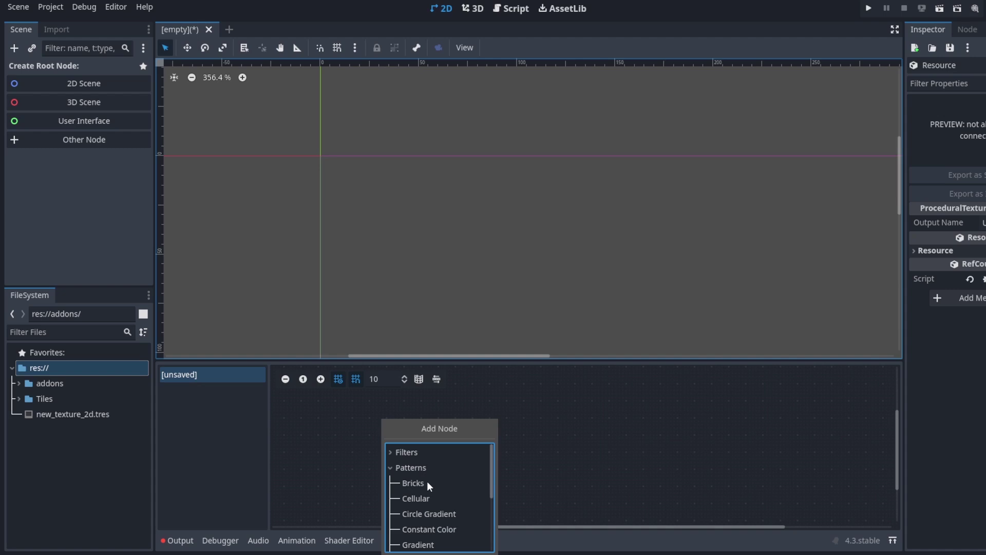
left_click(418, 482)
double_click(429, 483)
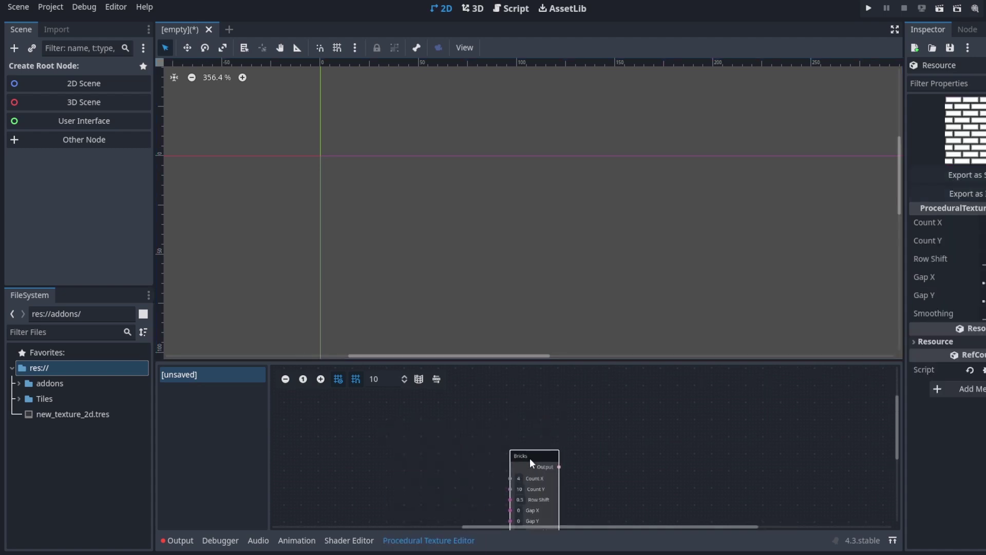
left_click_drag(531, 462, 531, 421)
- Browse the Constants category in the node list, closing it without adding a node
right_click(616, 440)
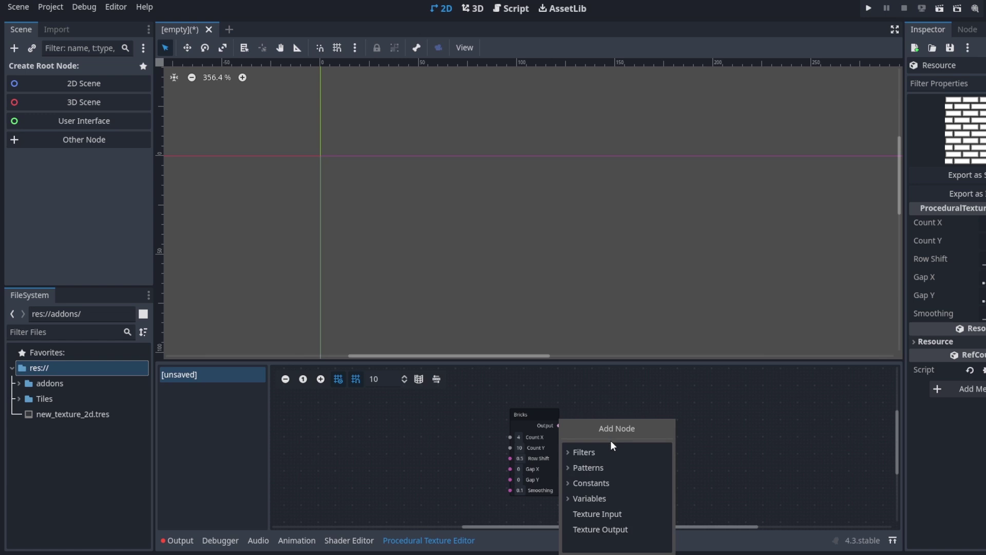
left_click(567, 482)
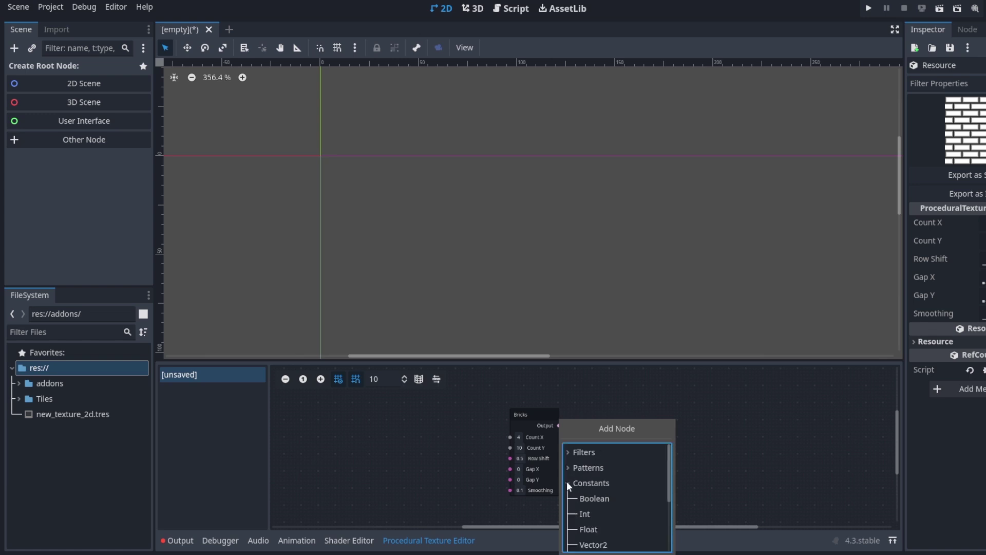
scroll(590, 489, "down", 3)
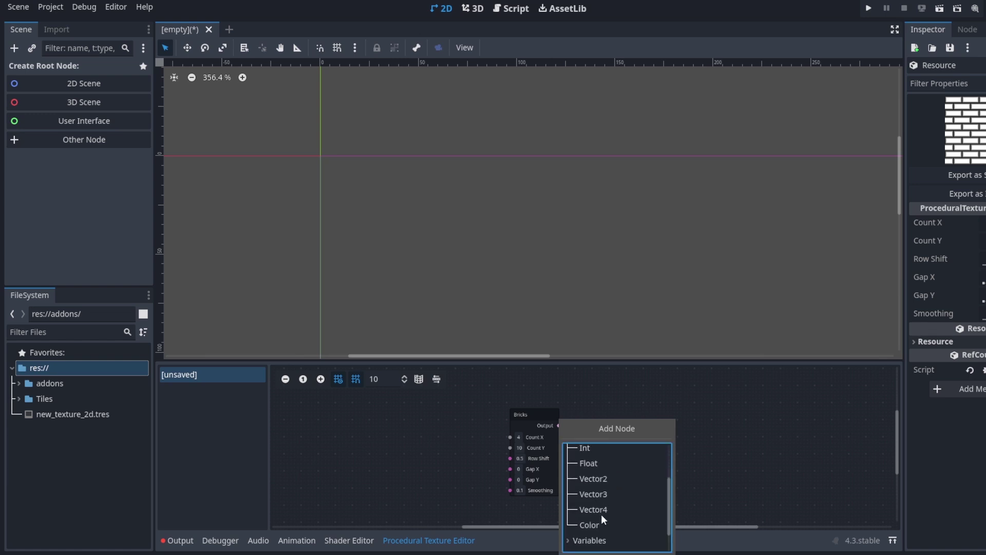
scroll(606, 520, "up", 1)
left_click(725, 460)
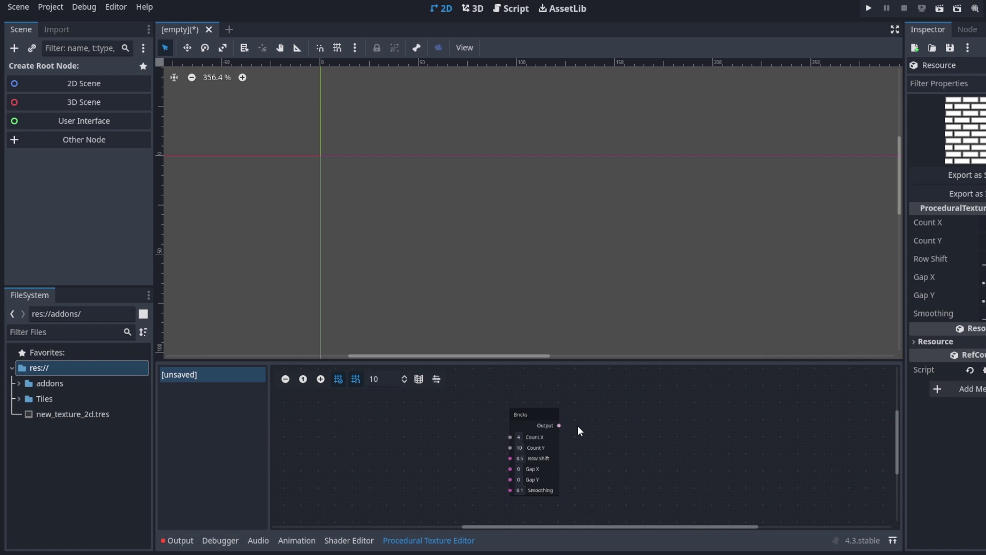
- From the Bricks output, add a connected Filters > Colorize node and reposition it
left_click_drag(559, 425, 626, 431)
left_click(559, 445)
left_click_drag(559, 425, 577, 432)
left_click(609, 450)
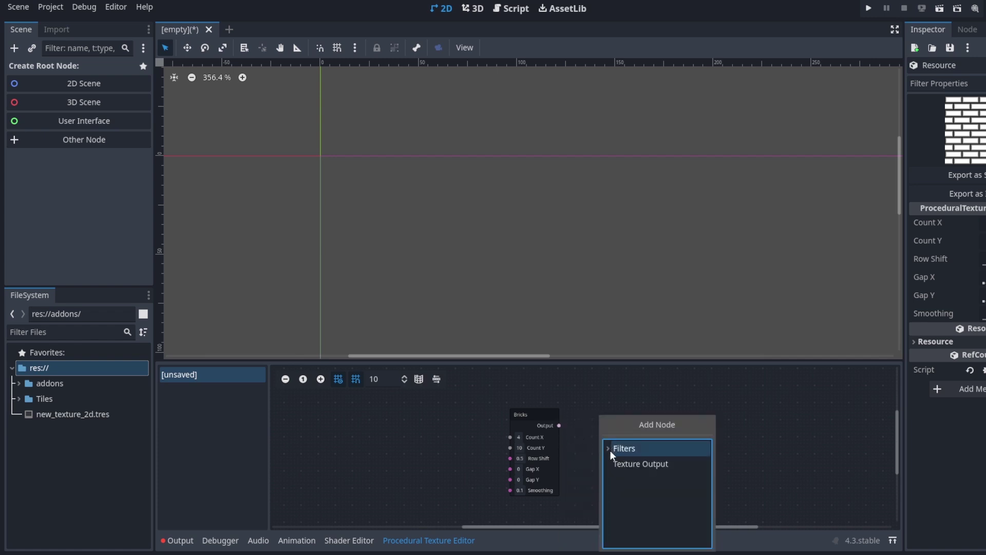
left_click(609, 450)
scroll(657, 478, "down", 1)
left_click(655, 481)
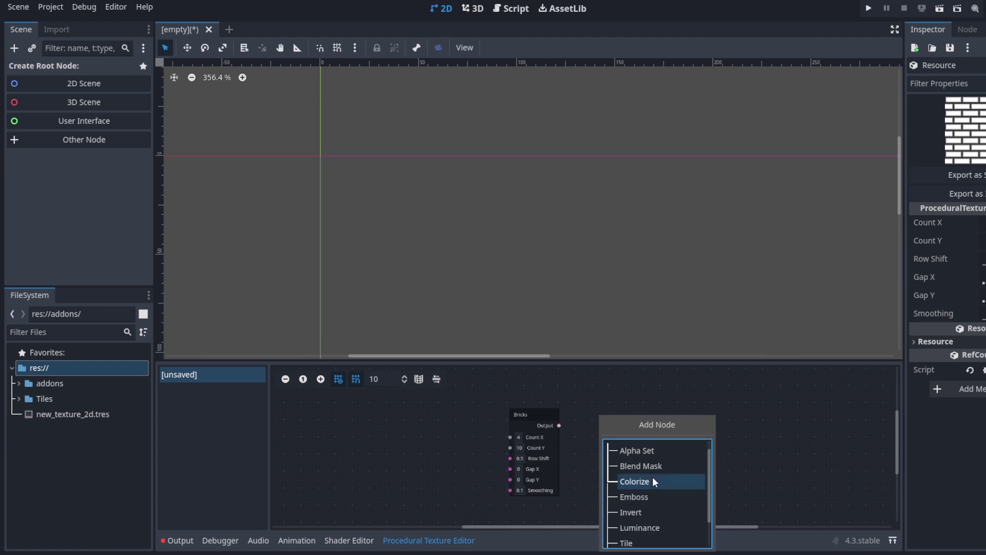
double_click(649, 481)
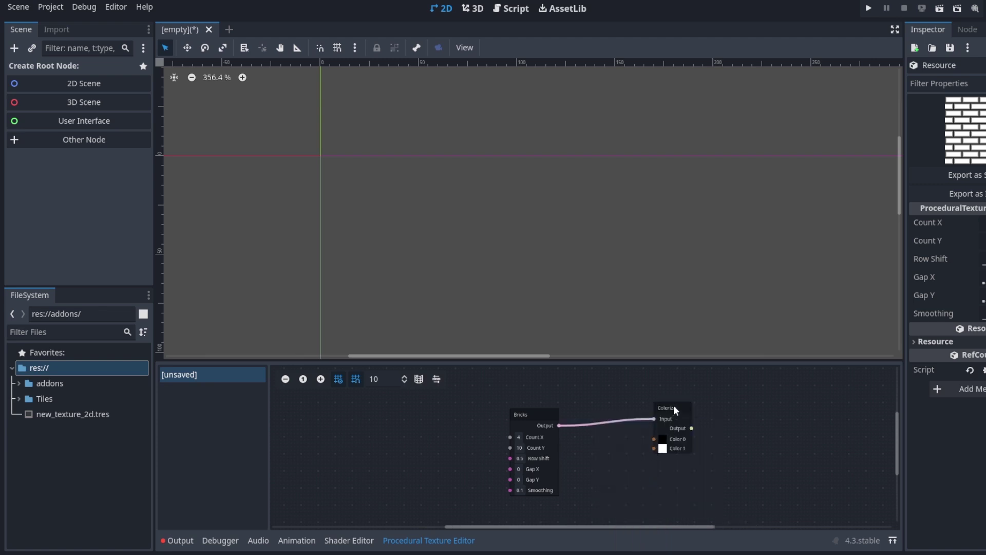
left_click_drag(675, 410, 651, 429)
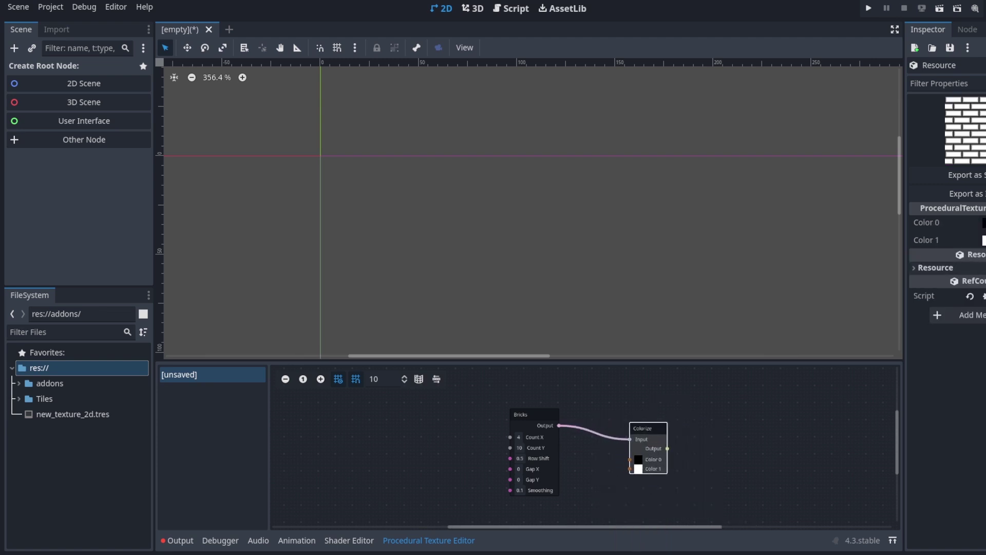
- Select the Bricks node, increase its Row Shift and add a small Gap X
left_click(534, 422)
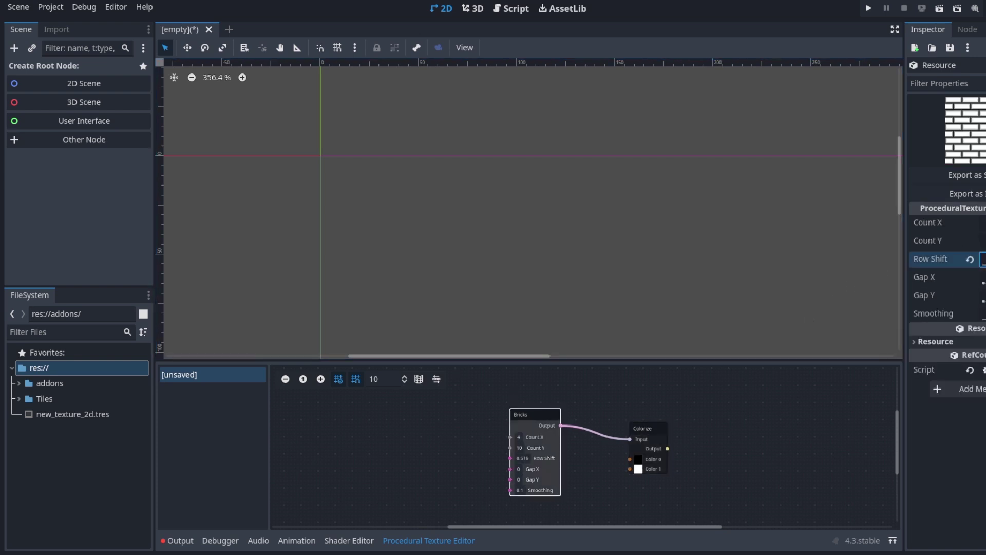
left_click_drag(983, 259, 984, 283)
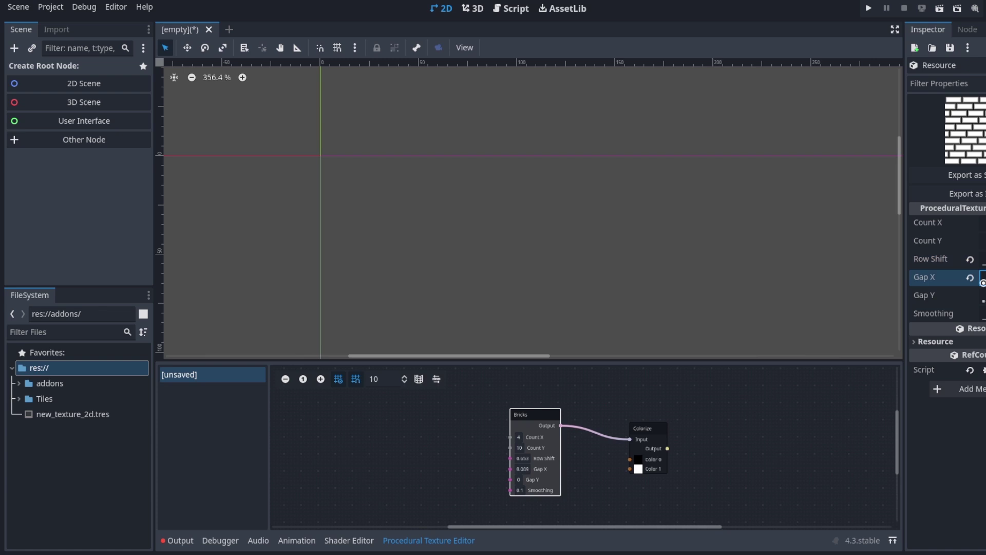
left_click_drag(983, 300, 983, 314)
- Raise the Bricks Count X value and fine-tune its Row Shift
left_click(983, 222)
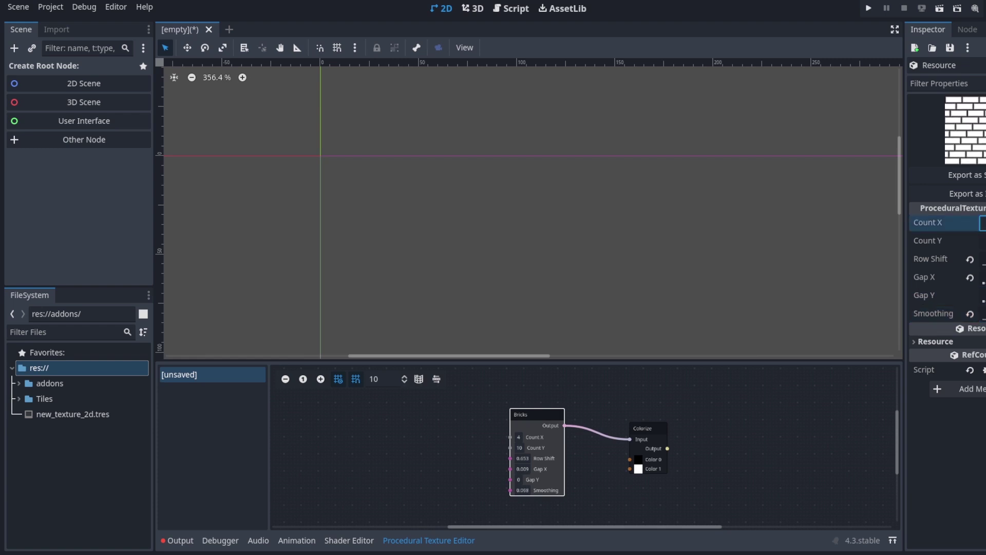
left_click_drag(982, 223, 982, 240)
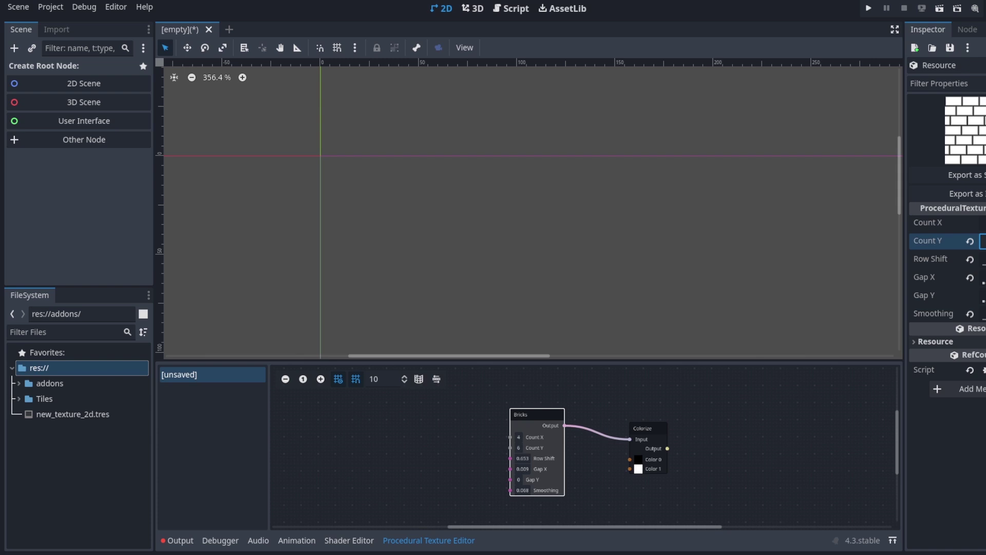
left_click(983, 222)
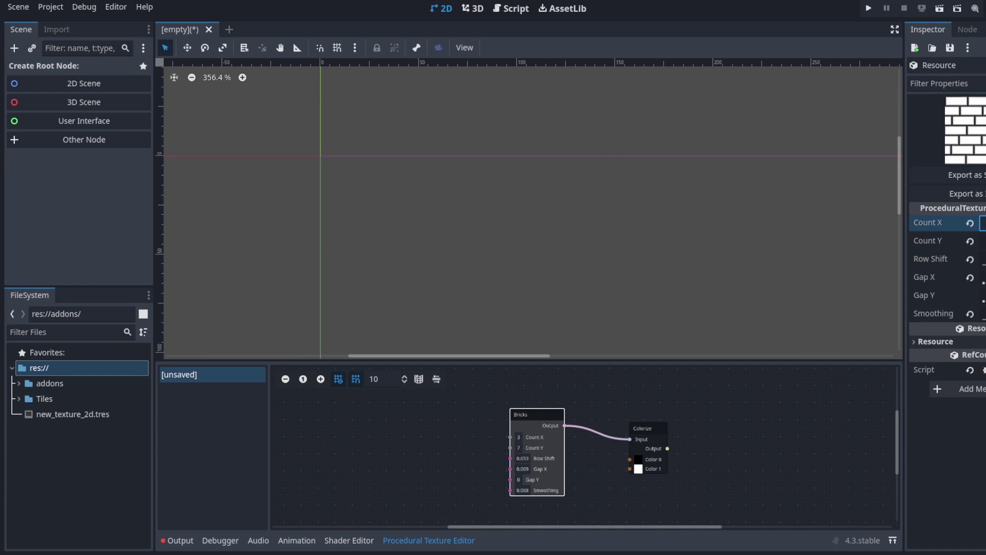
key("Up")
key("Up")
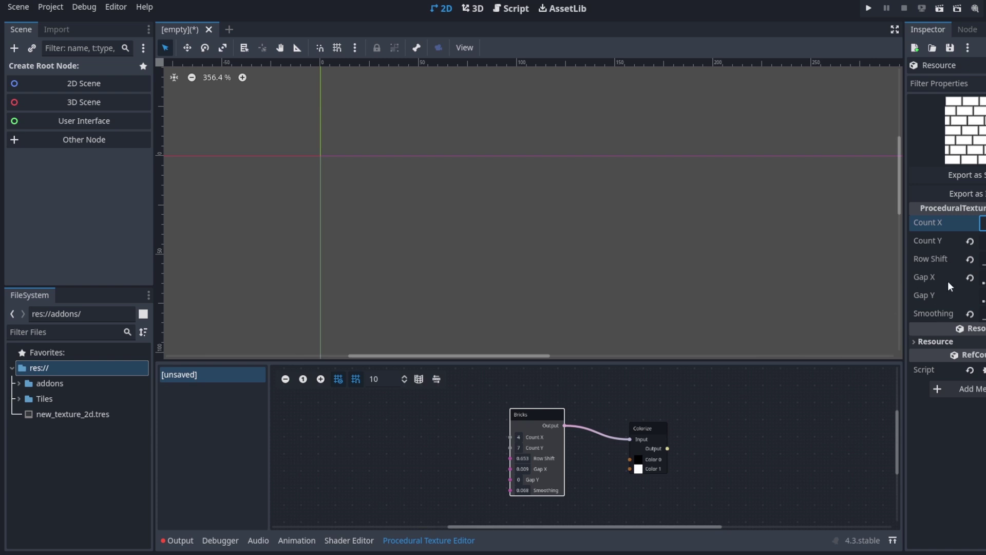
left_click_drag(983, 259, 979, 259)
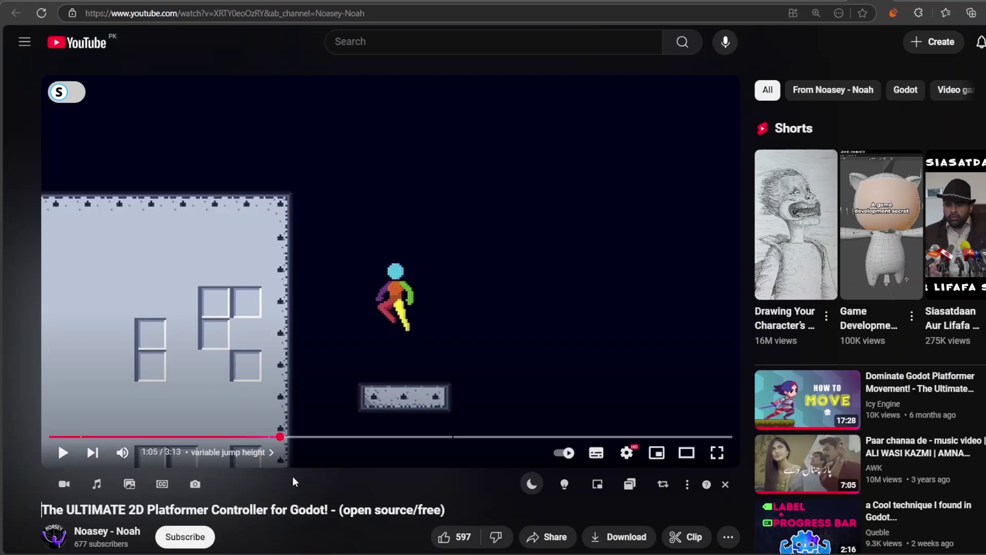